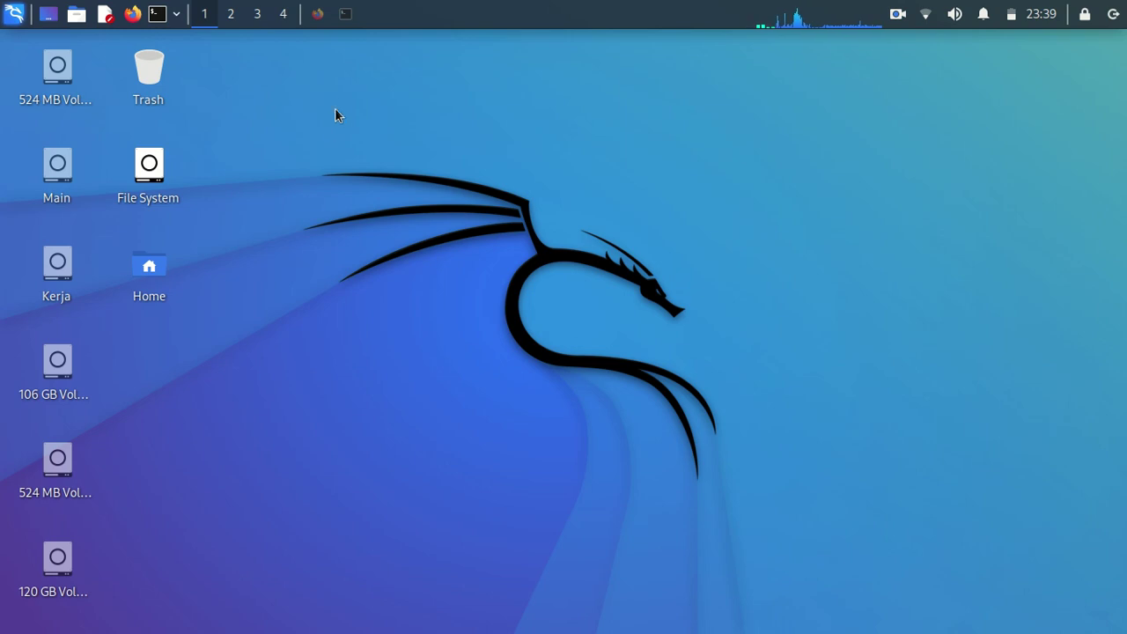
Switch to Firefox, go to TryHackMe's Learn page and open the Pre Security learning path
{"action": "left_click", "coordinate": [317, 15]}
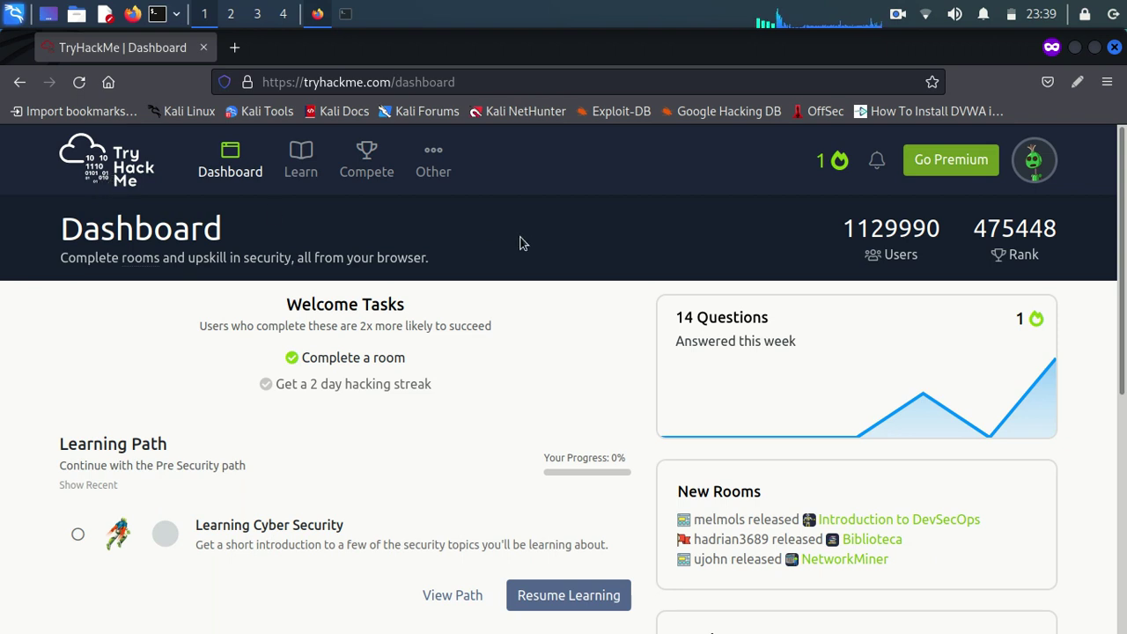
{"action": "left_click", "coordinate": [304, 157]}
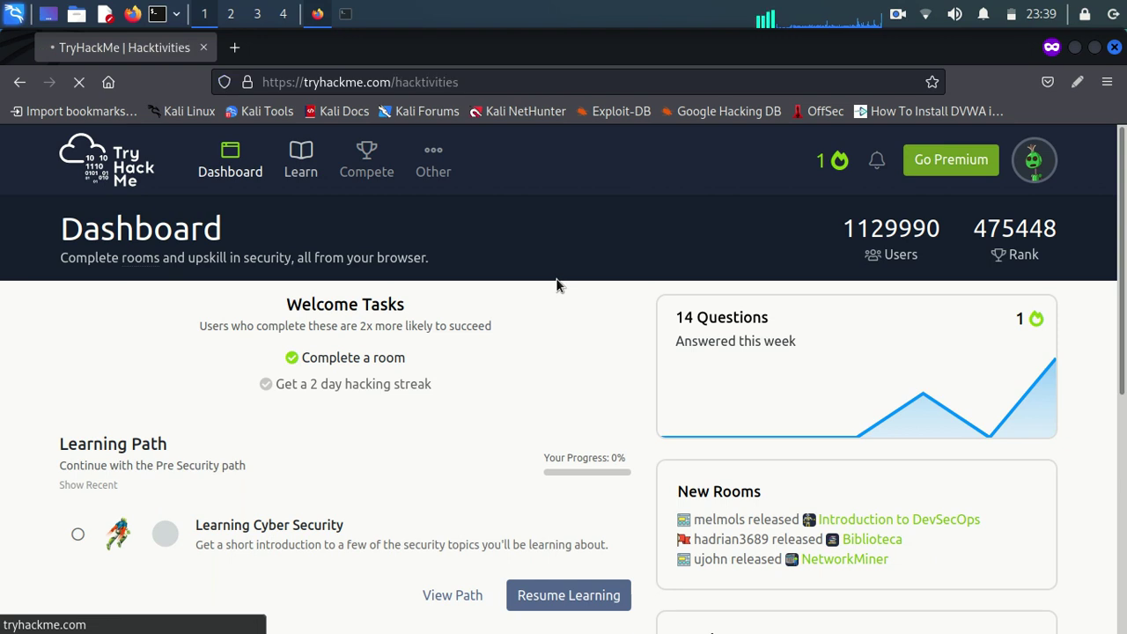
{"action": "scroll", "coordinate": [544, 320], "scroll_direction": "down", "scroll_amount": 3}
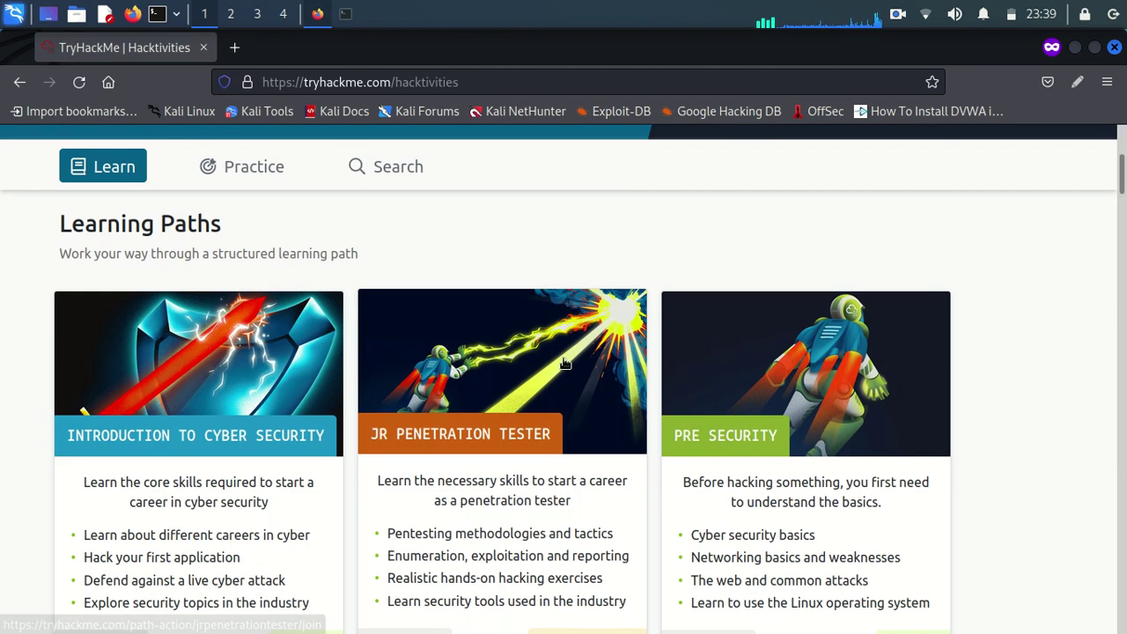
{"action": "scroll", "coordinate": [722, 414], "scroll_direction": "down", "scroll_amount": 2}
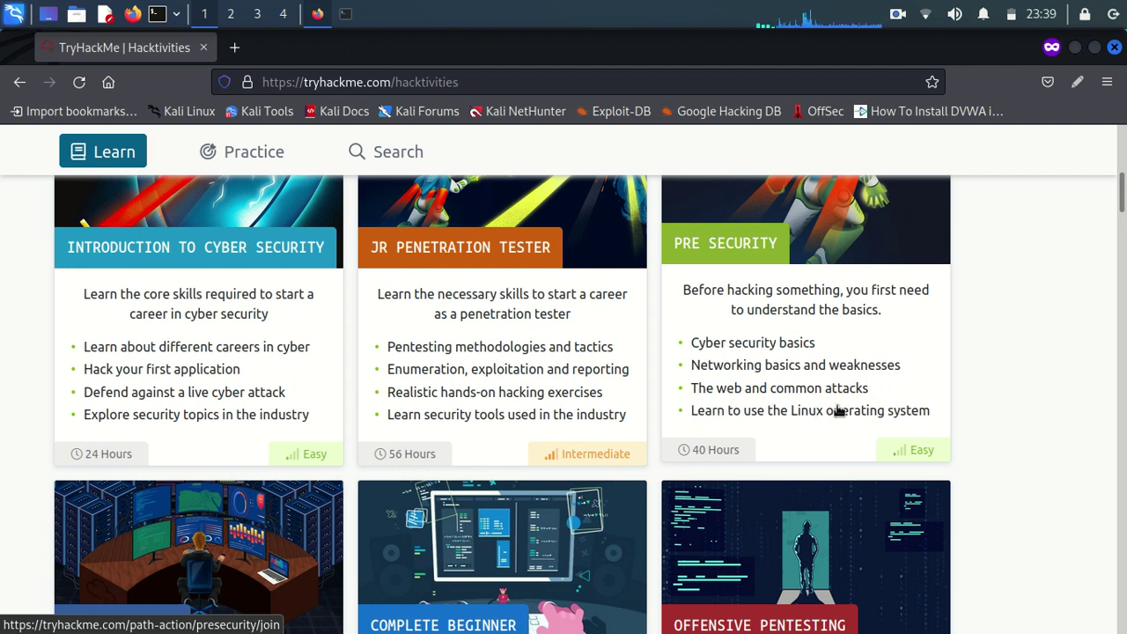
{"action": "scroll", "coordinate": [848, 410], "scroll_direction": "up", "scroll_amount": 4}
{"action": "scroll", "coordinate": [850, 423], "scroll_direction": "up", "scroll_amount": 4}
{"action": "scroll", "coordinate": [795, 468], "scroll_direction": "down", "scroll_amount": 2}
{"action": "scroll", "coordinate": [795, 467], "scroll_direction": "down", "scroll_amount": 1}
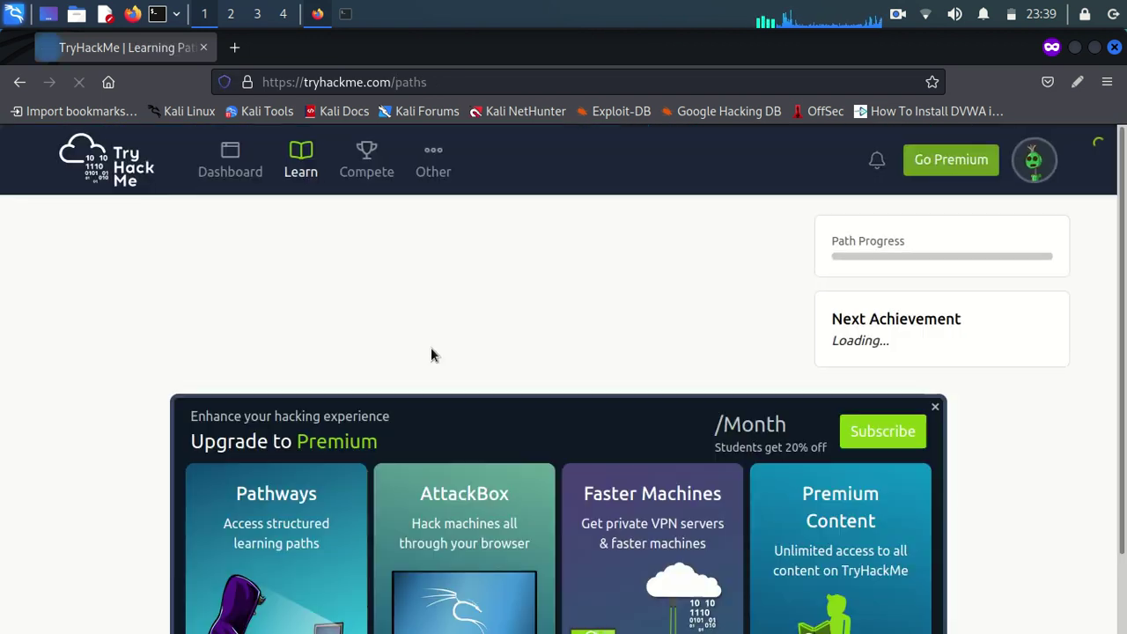
Open the Learning Cyber Security room from the path and expand Task 1, Web Application Security
{"action": "scroll", "coordinate": [449, 366], "scroll_direction": "down", "scroll_amount": 4}
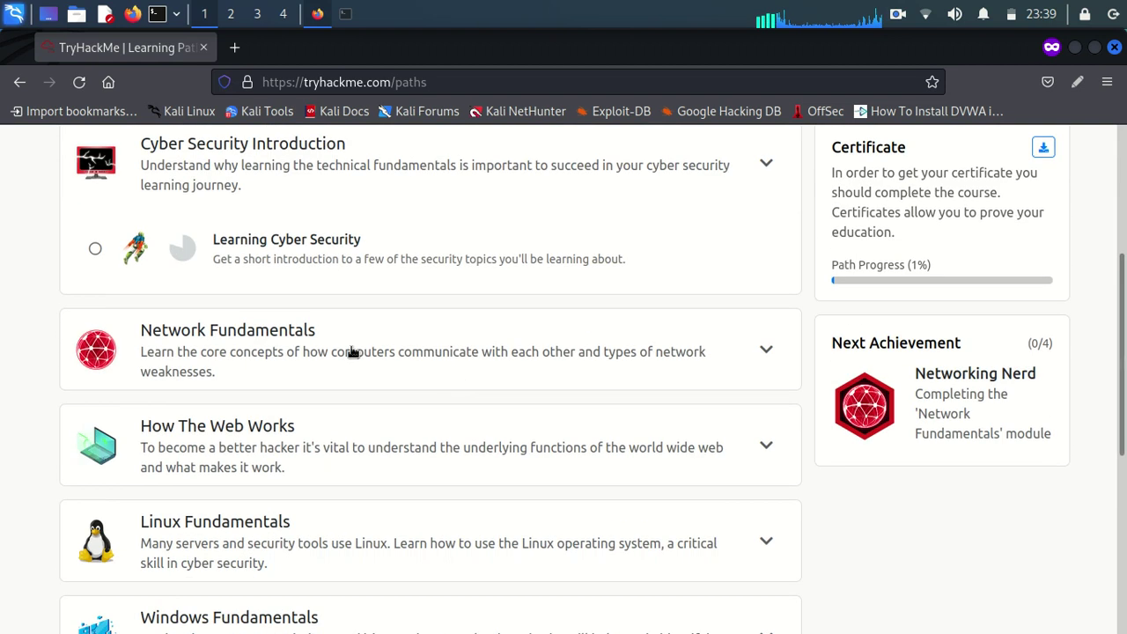
{"action": "scroll", "coordinate": [335, 303], "scroll_direction": "up", "scroll_amount": 1}
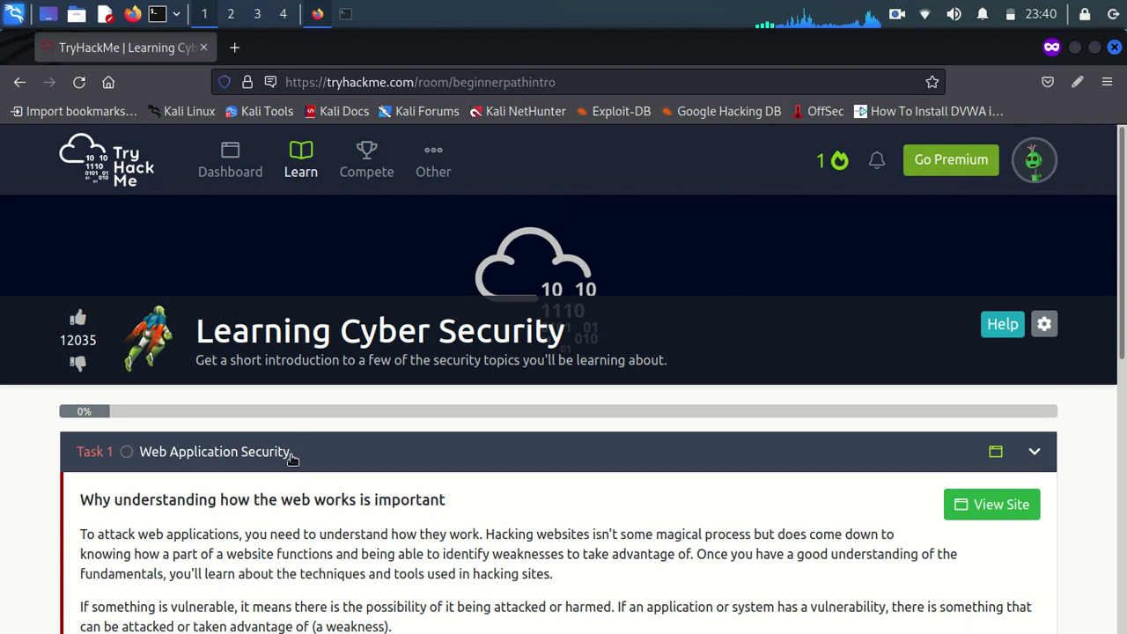
{"action": "left_click", "coordinate": [340, 455]}
{"action": "scroll", "coordinate": [177, 516], "scroll_direction": "down", "scroll_amount": 2}
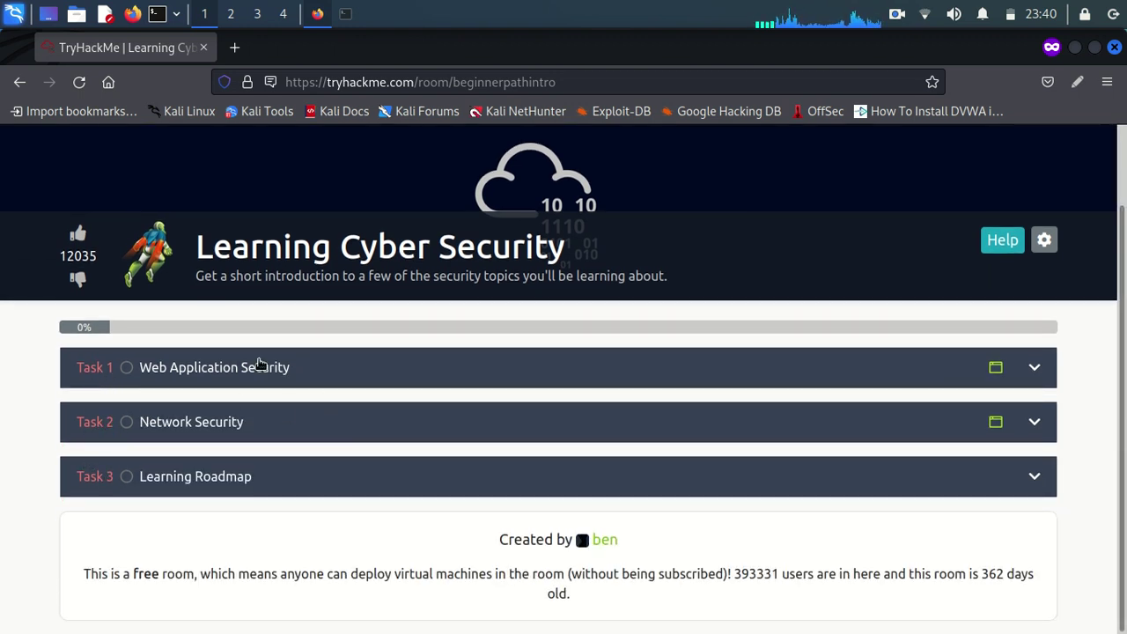
{"action": "left_click", "coordinate": [215, 371]}
{"action": "scroll", "coordinate": [387, 437], "scroll_direction": "down", "scroll_amount": 2}
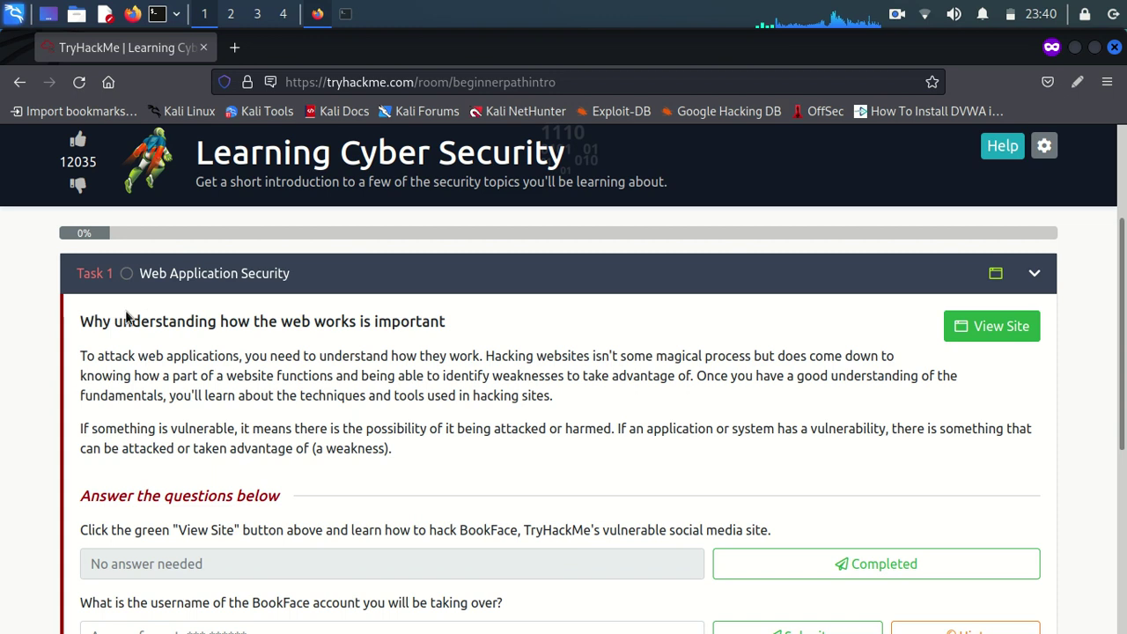
Read Task 1's introduction on why understanding the web matters and open the task's BookFace practice site
{"action": "left_click_drag", "start_coordinate": [82, 322], "coordinate": [451, 328]}
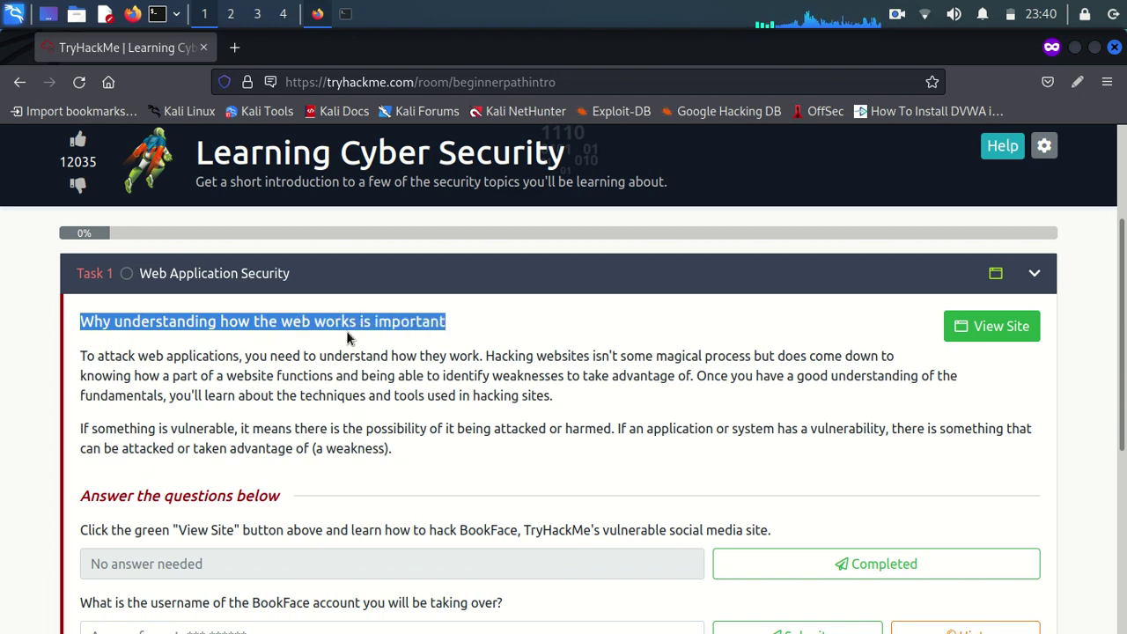
{"action": "left_click", "coordinate": [274, 361]}
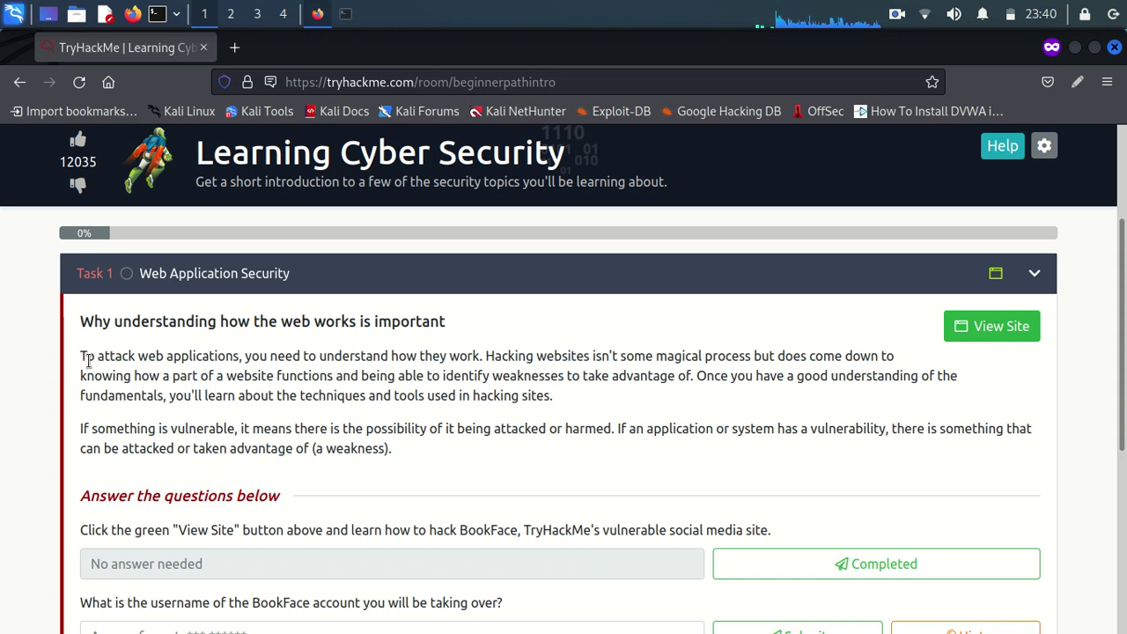
{"action": "left_click_drag", "start_coordinate": [82, 356], "coordinate": [241, 356]}
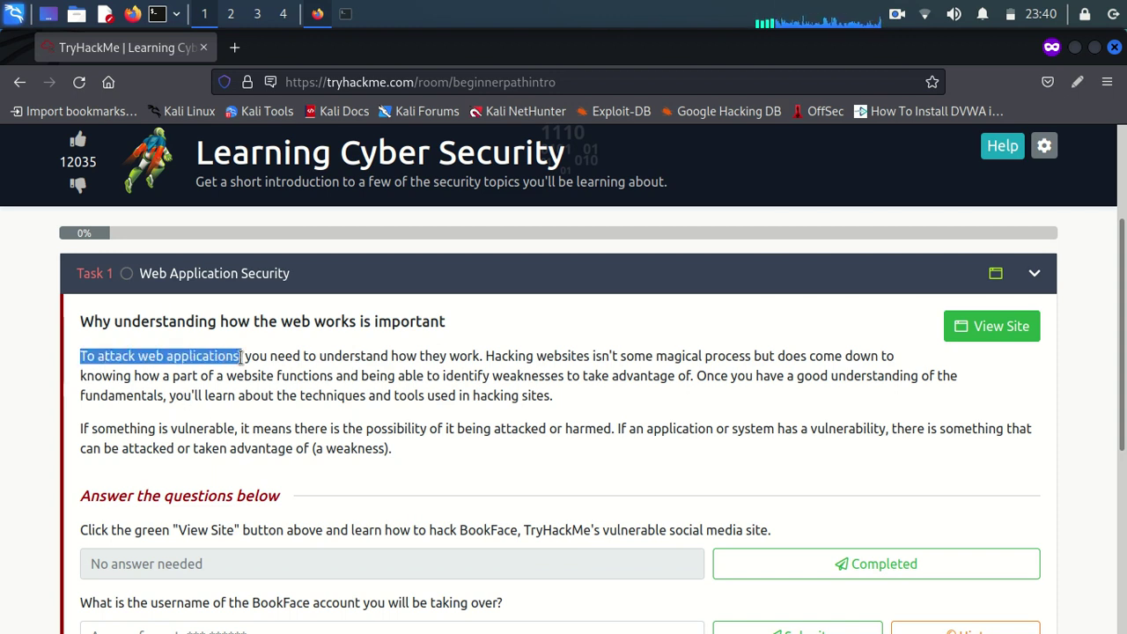
{"action": "left_click", "coordinate": [101, 368]}
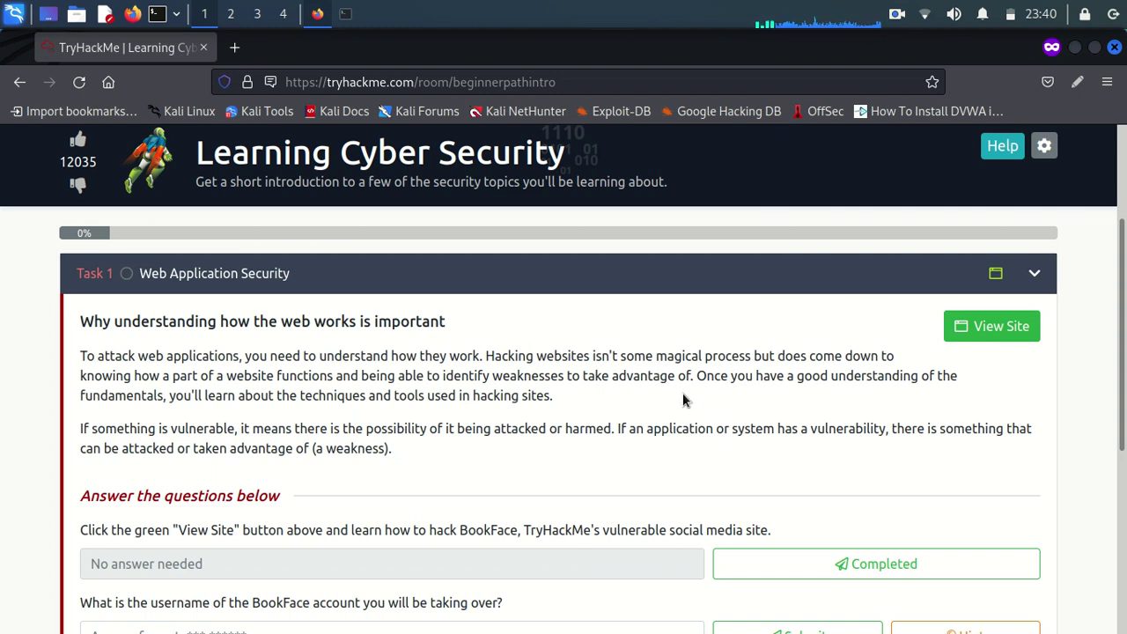
{"action": "scroll", "coordinate": [234, 423], "scroll_direction": "down", "scroll_amount": 2}
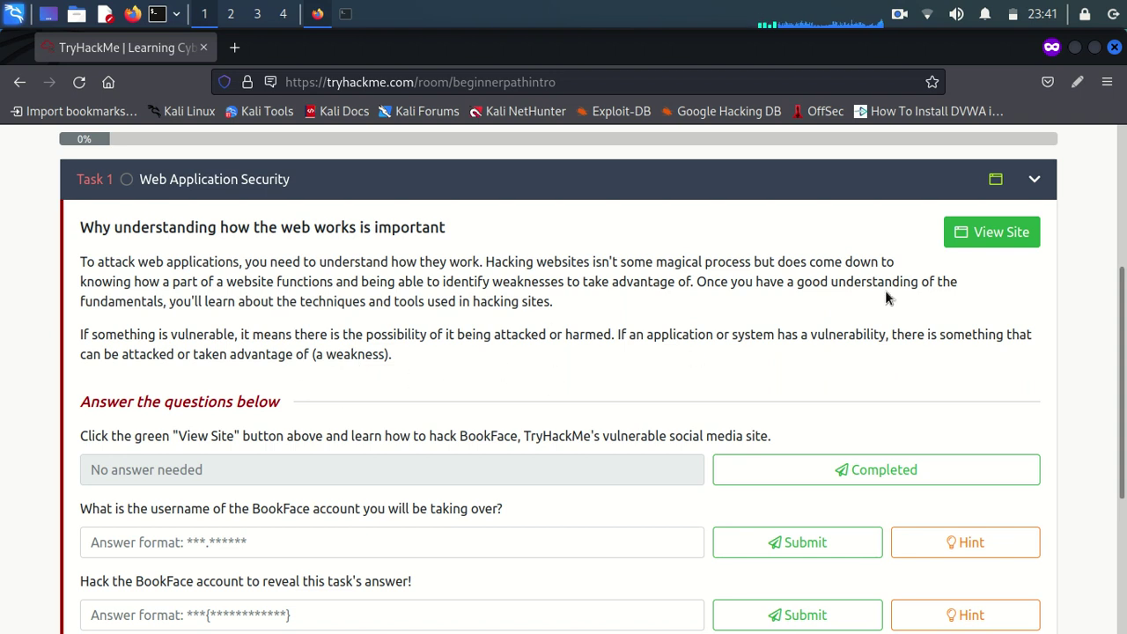
{"action": "left_click", "coordinate": [980, 233]}
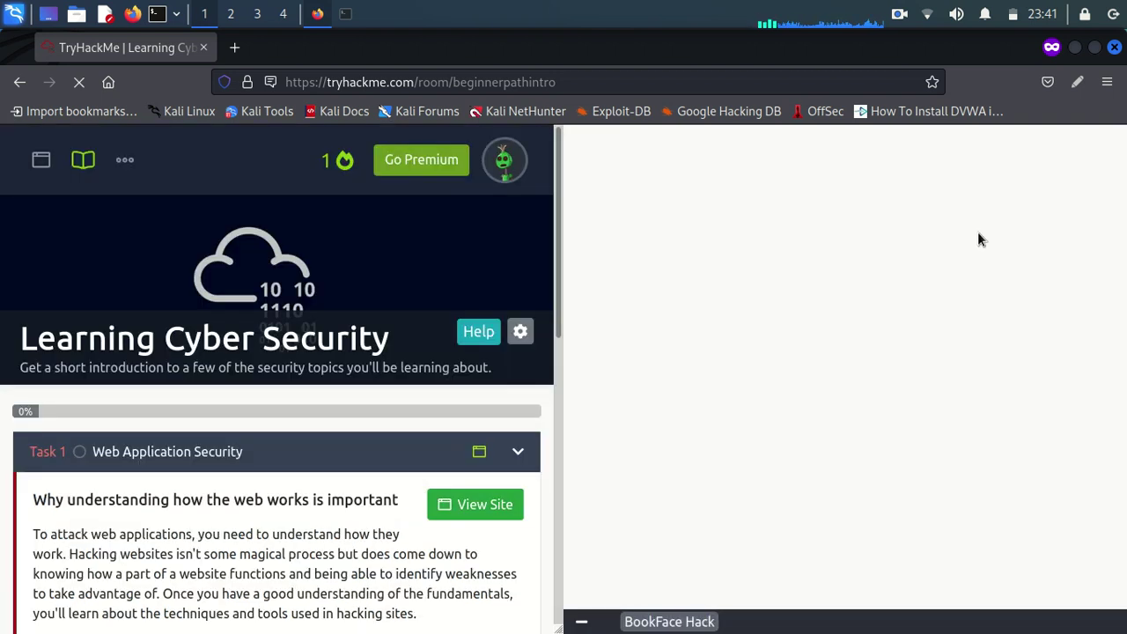
Review Task 1 beside the BookFace site and mark its first question, which needs no answer, as completed
{"action": "scroll", "coordinate": [317, 420], "scroll_direction": "down", "scroll_amount": 3}
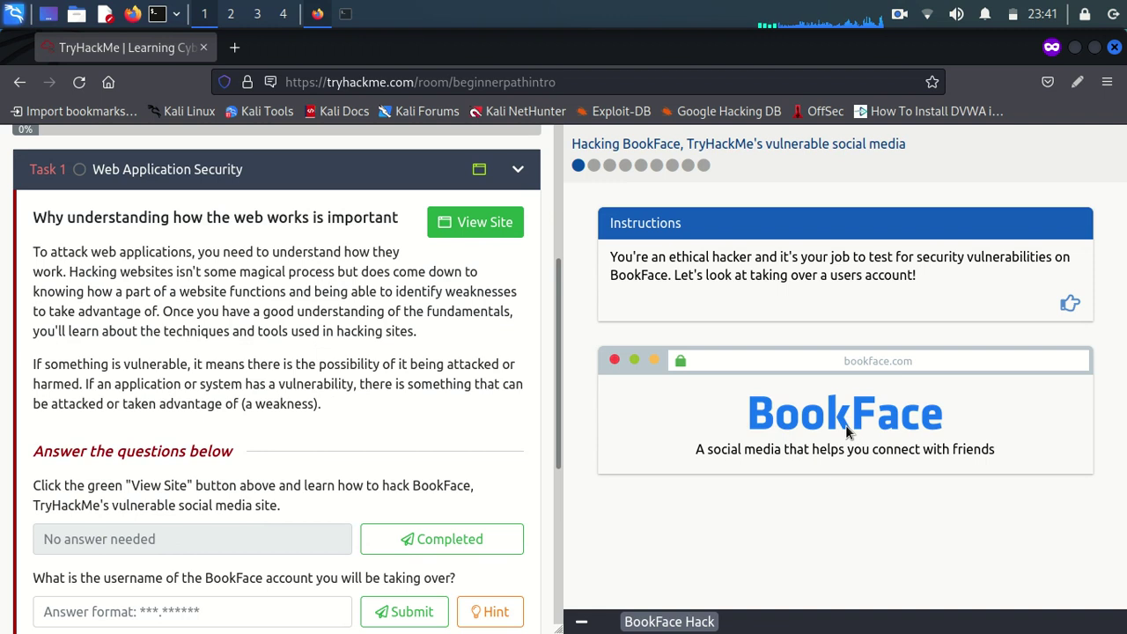
{"action": "scroll", "coordinate": [308, 425], "scroll_direction": "down", "scroll_amount": 3}
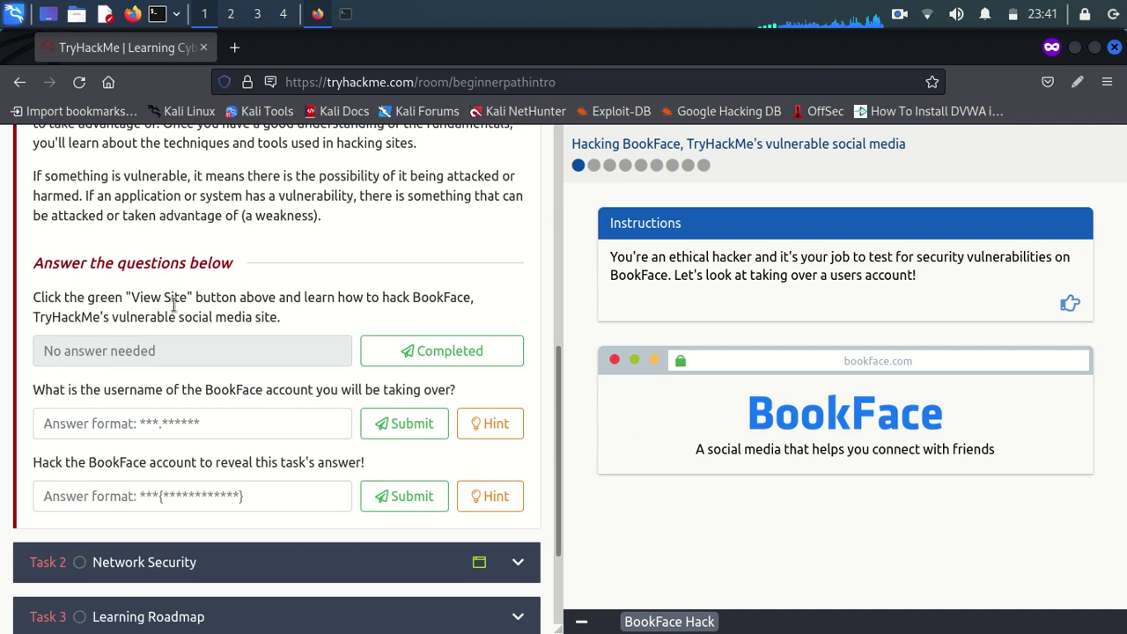
{"action": "scroll", "coordinate": [272, 313], "scroll_direction": "up", "scroll_amount": 3}
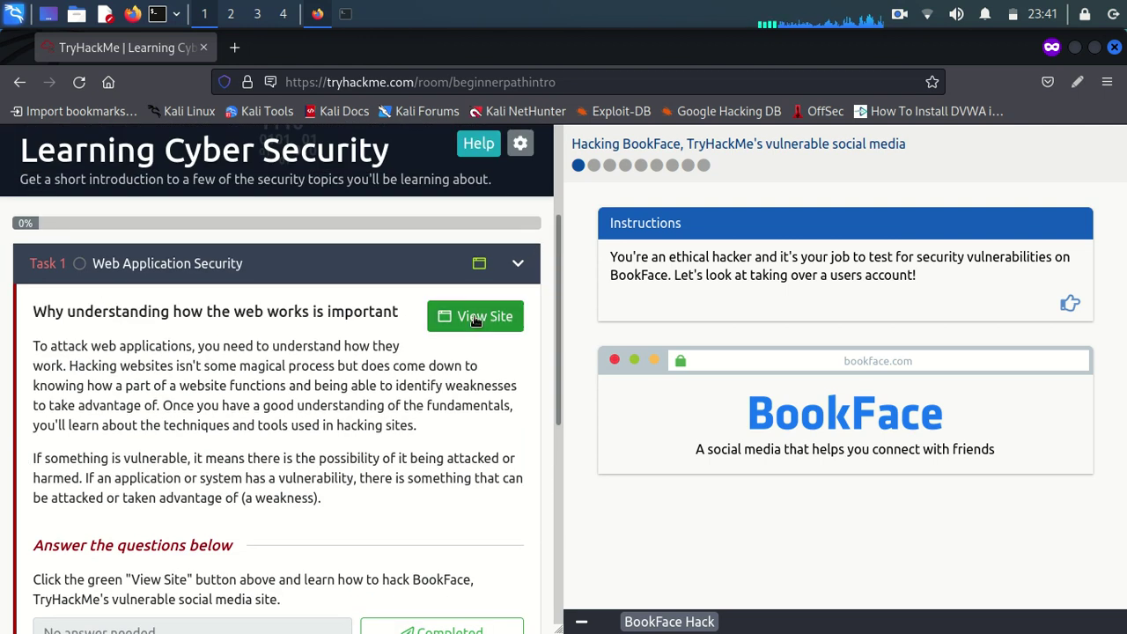
{"action": "scroll", "coordinate": [475, 321], "scroll_direction": "down", "scroll_amount": 3}
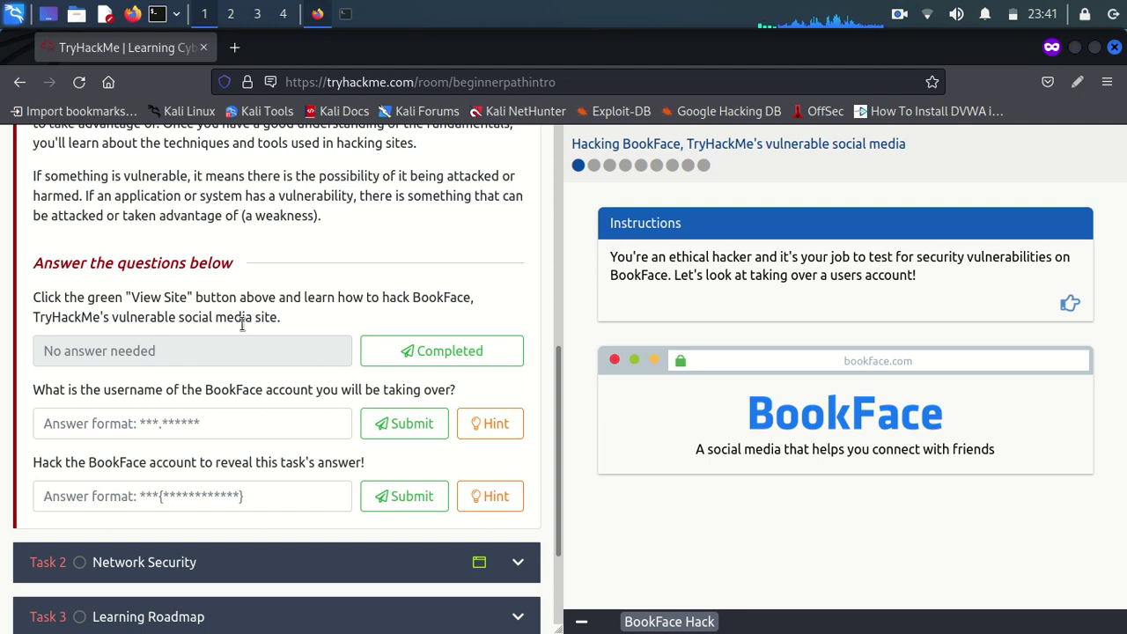
{"action": "left_click", "coordinate": [432, 342]}
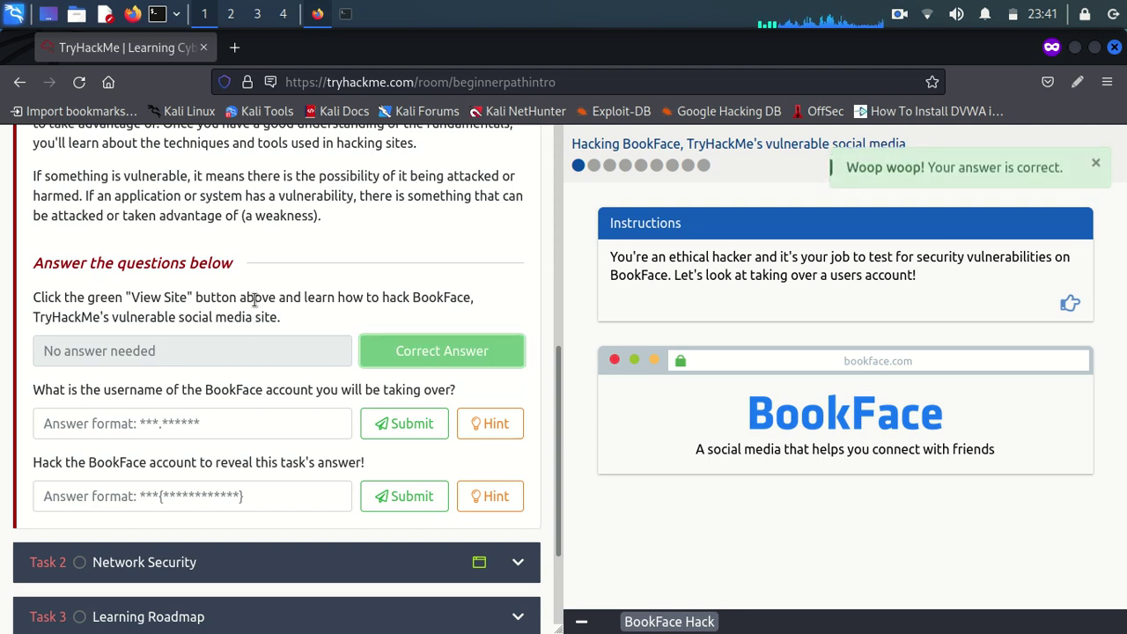
Advance the BookFace walkthrough to the public profile and copy the username from its URL into the second question's answer
{"action": "scroll", "coordinate": [244, 300], "scroll_direction": "down", "scroll_amount": 1}
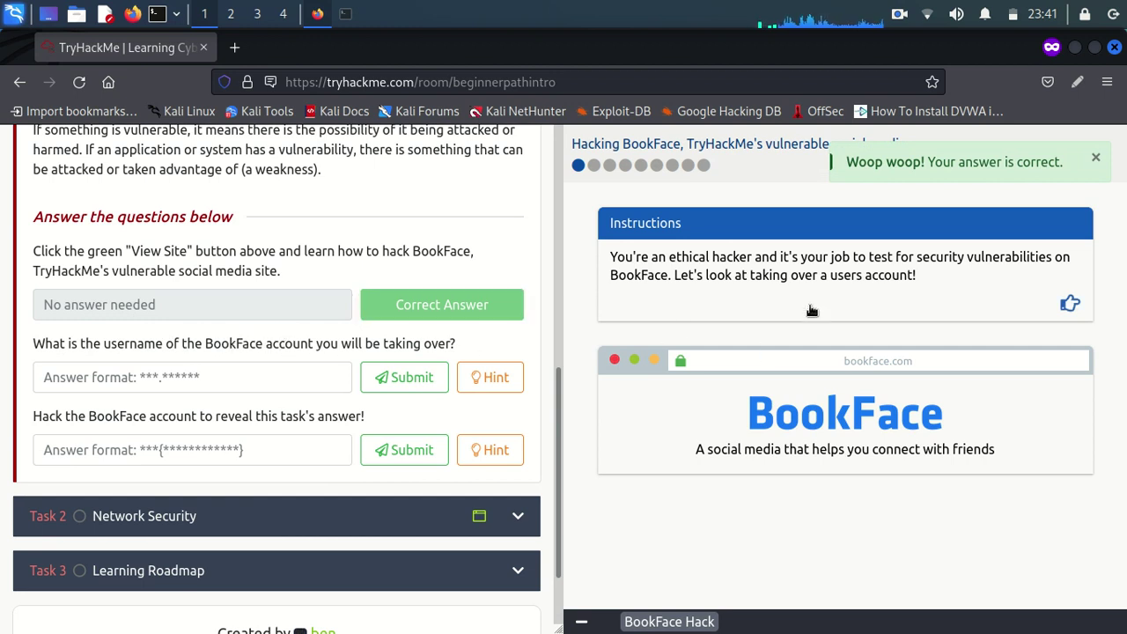
{"action": "left_click", "coordinate": [594, 166]}
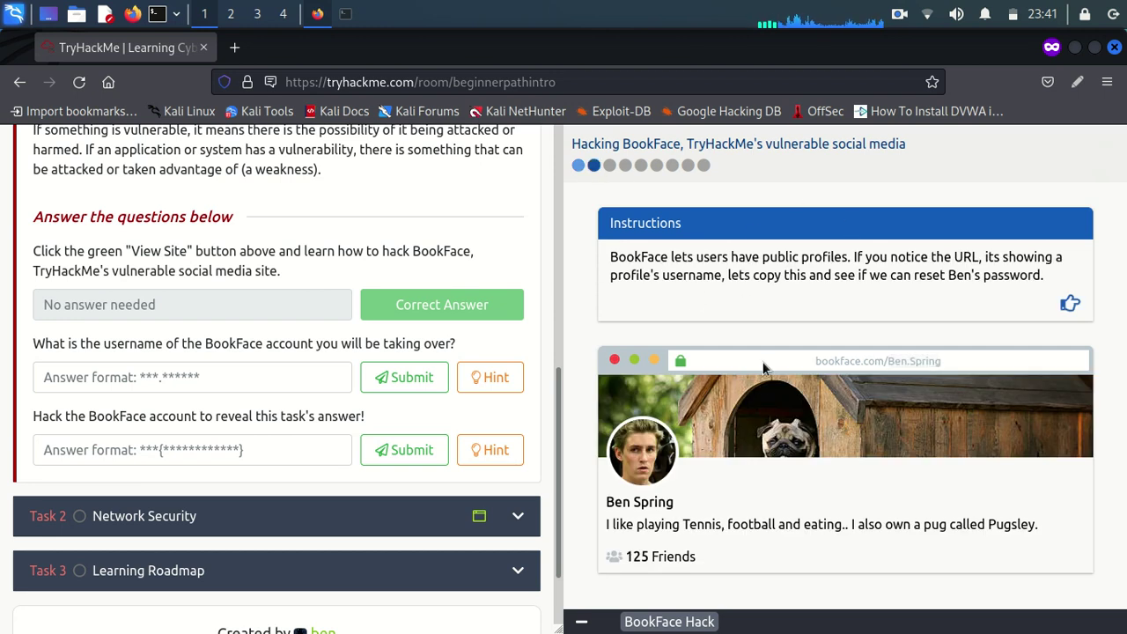
{"action": "left_click_drag", "start_coordinate": [606, 500], "coordinate": [668, 516]}
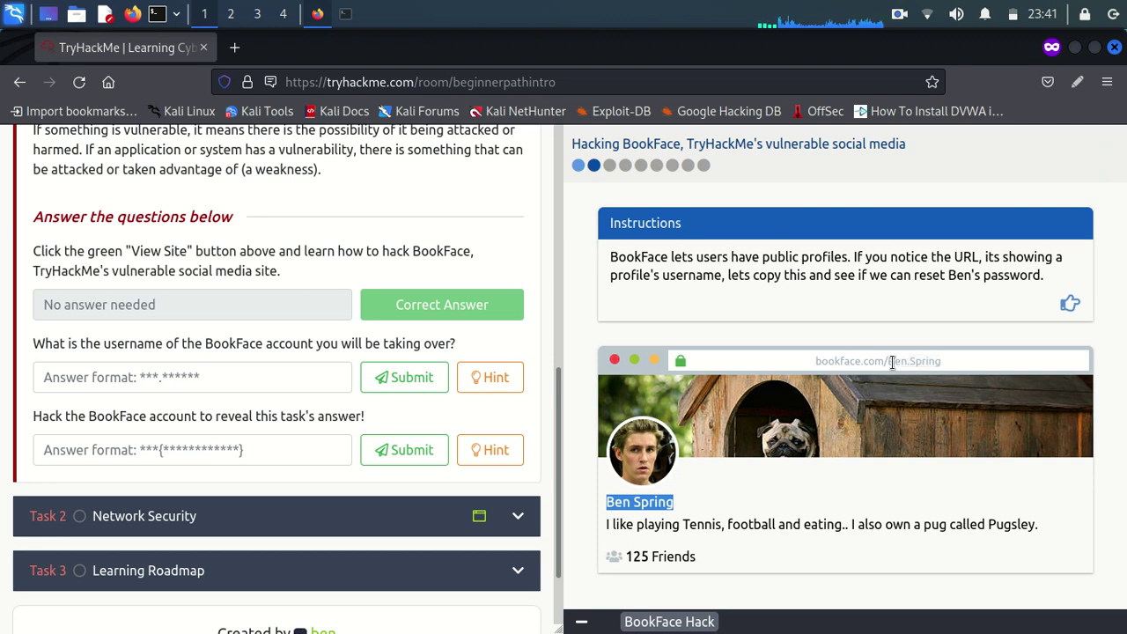
{"action": "left_click_drag", "start_coordinate": [888, 361], "coordinate": [943, 368]}
{"action": "key", "text": "ctrl+c"}
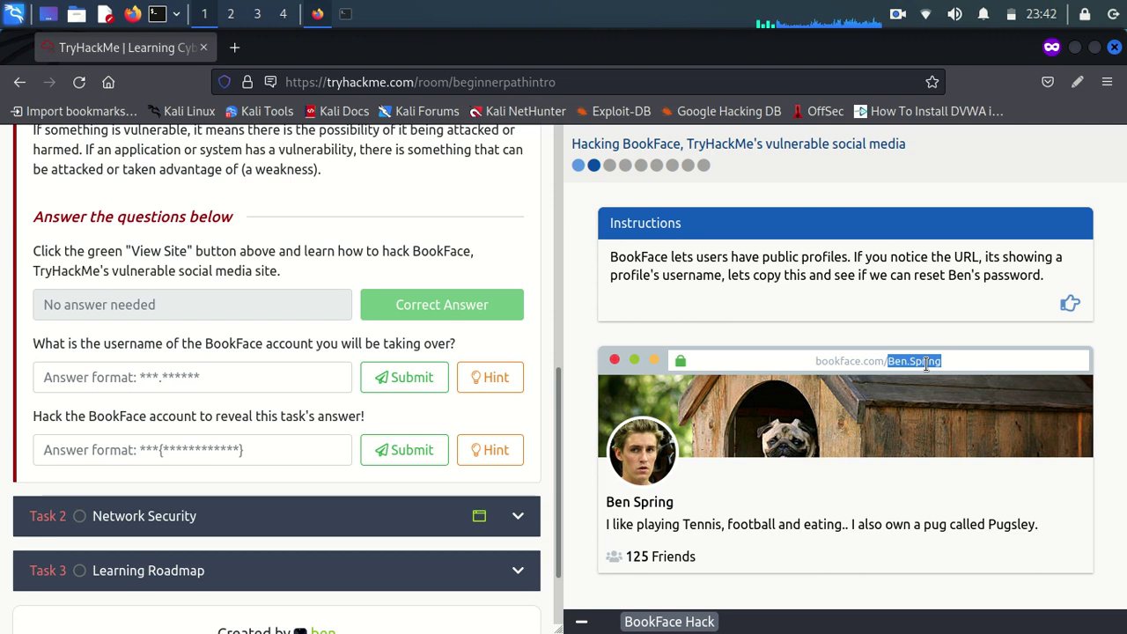
{"action": "right_click", "coordinate": [907, 362]}
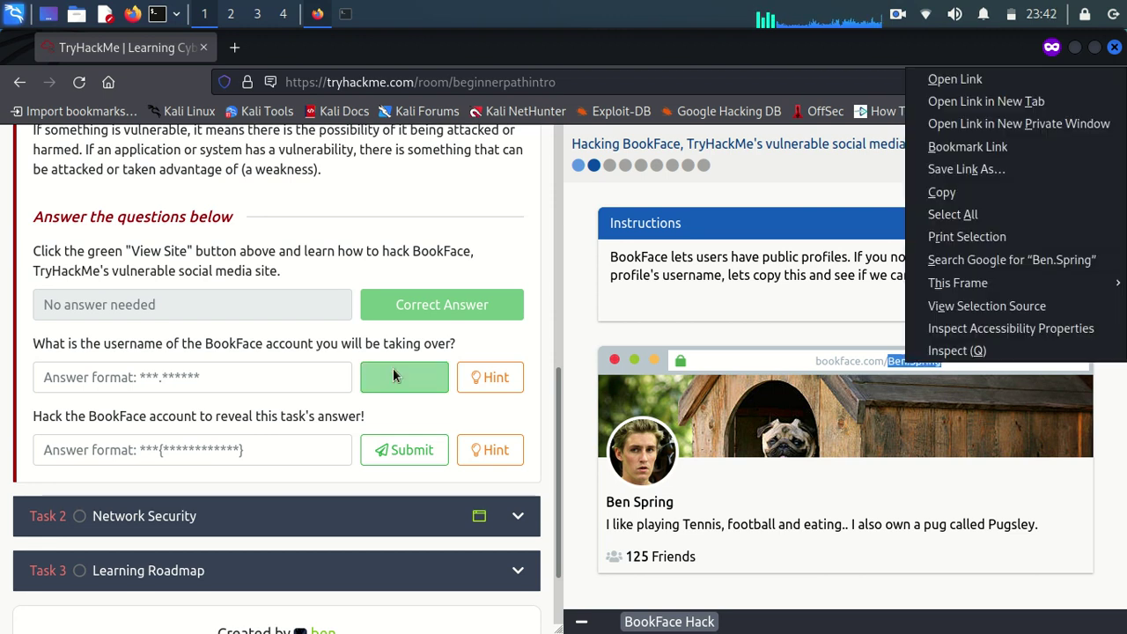
{"action": "left_click", "coordinate": [945, 190]}
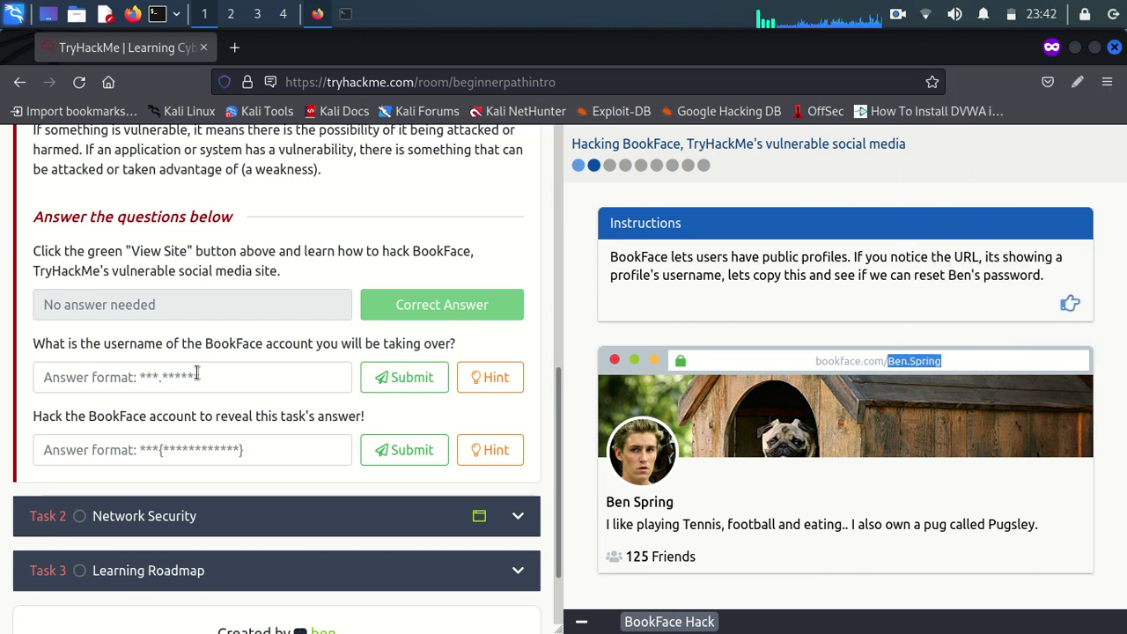
{"action": "right_click", "coordinate": [197, 377]}
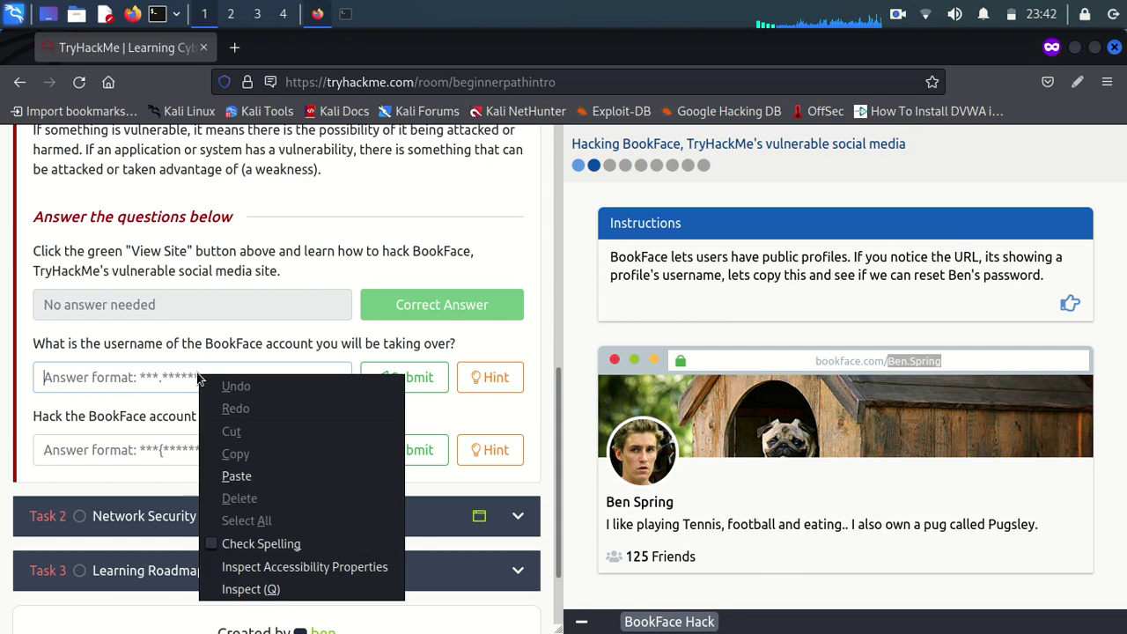
{"action": "left_click", "coordinate": [238, 476]}
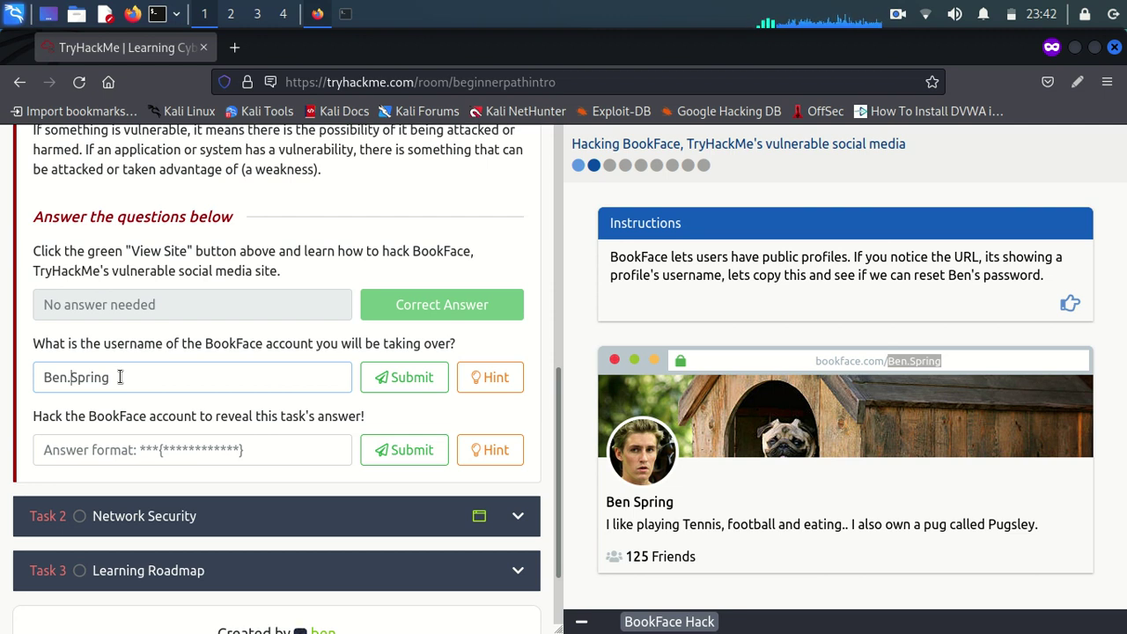
Try submitting the username with a space instead of the dot, and submit it again with the dot restored
{"action": "key", "text": "BackSpace"}
{"action": "left_click", "coordinate": [383, 389]}
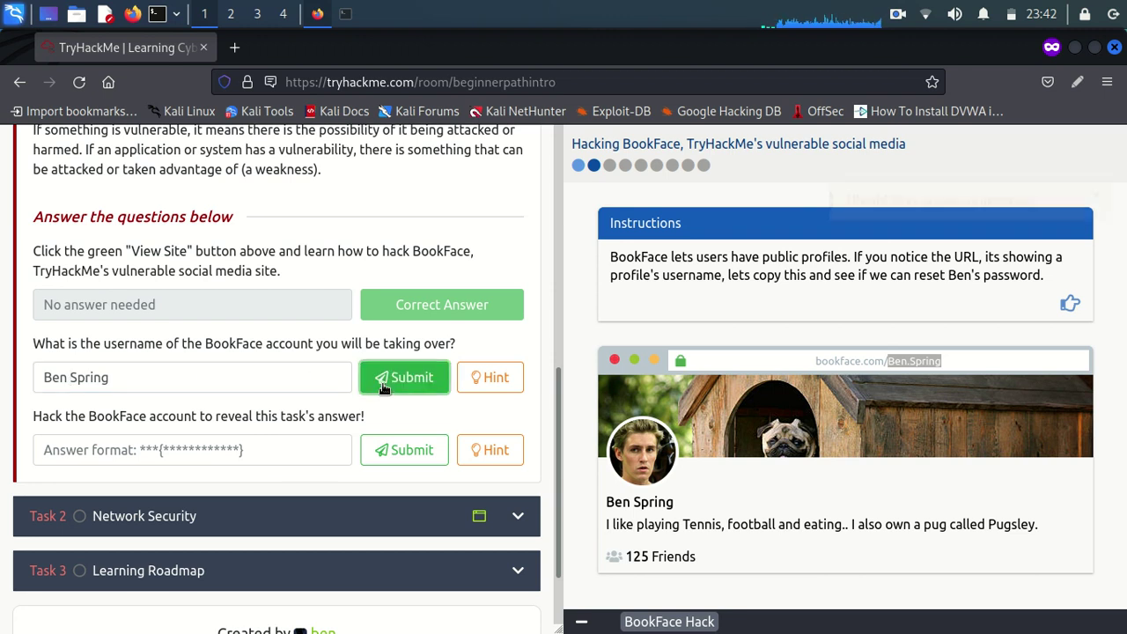
{"action": "left_click", "coordinate": [74, 377]}
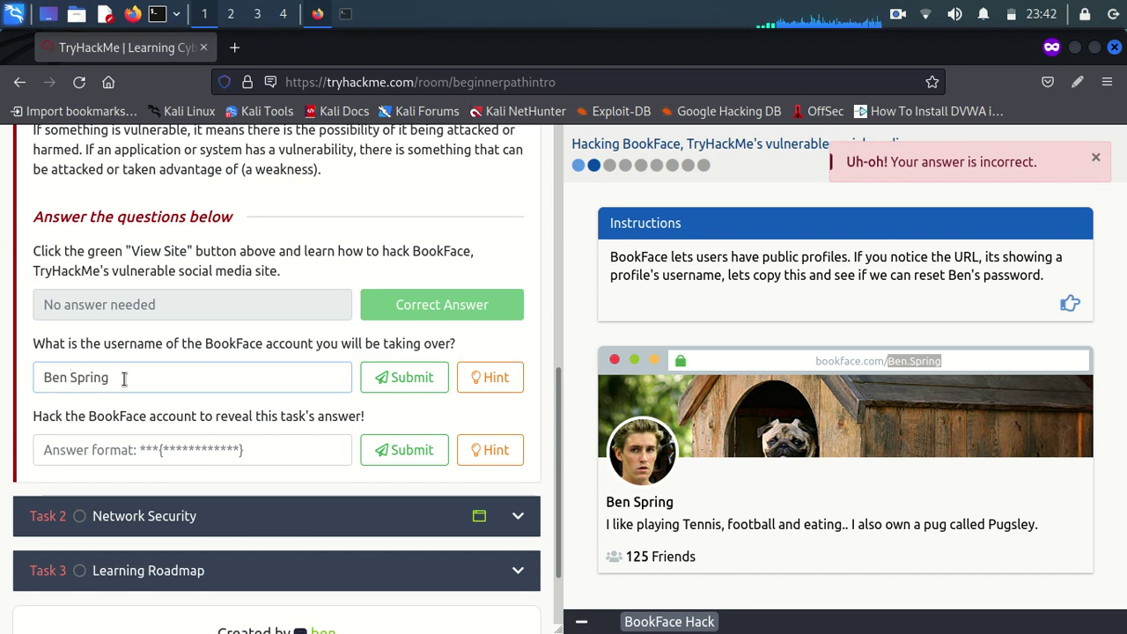
{"action": "key", "text": "Delete"}
{"action": "type", "text": ","}
{"action": "key", "text": "BackSpace"}
{"action": "type", "text": "."}
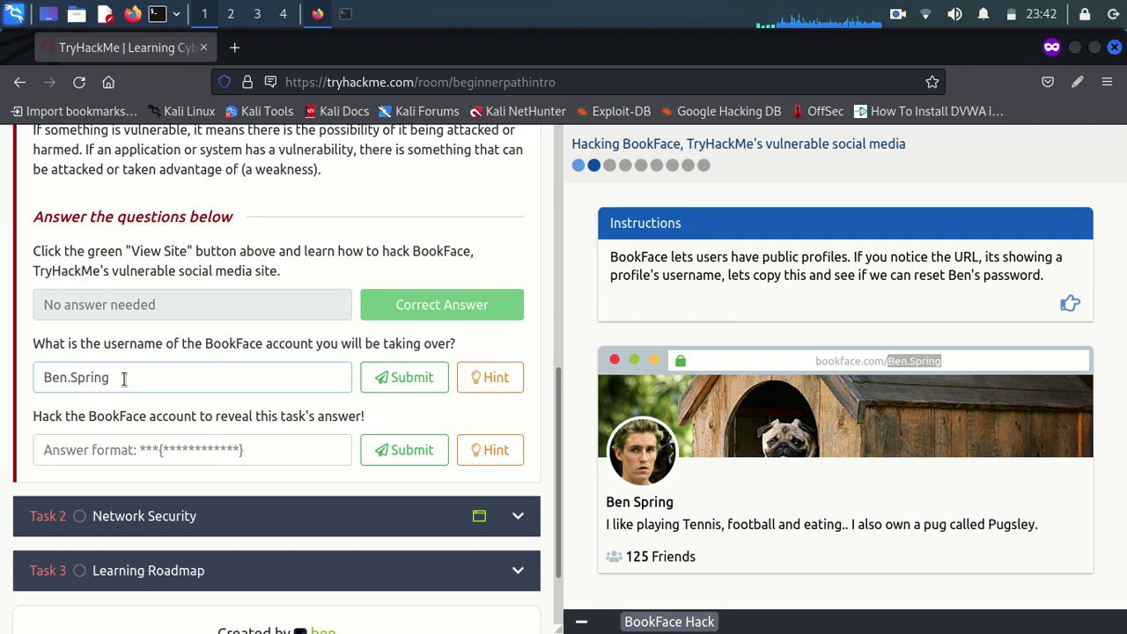
{"action": "key", "text": "Return"}
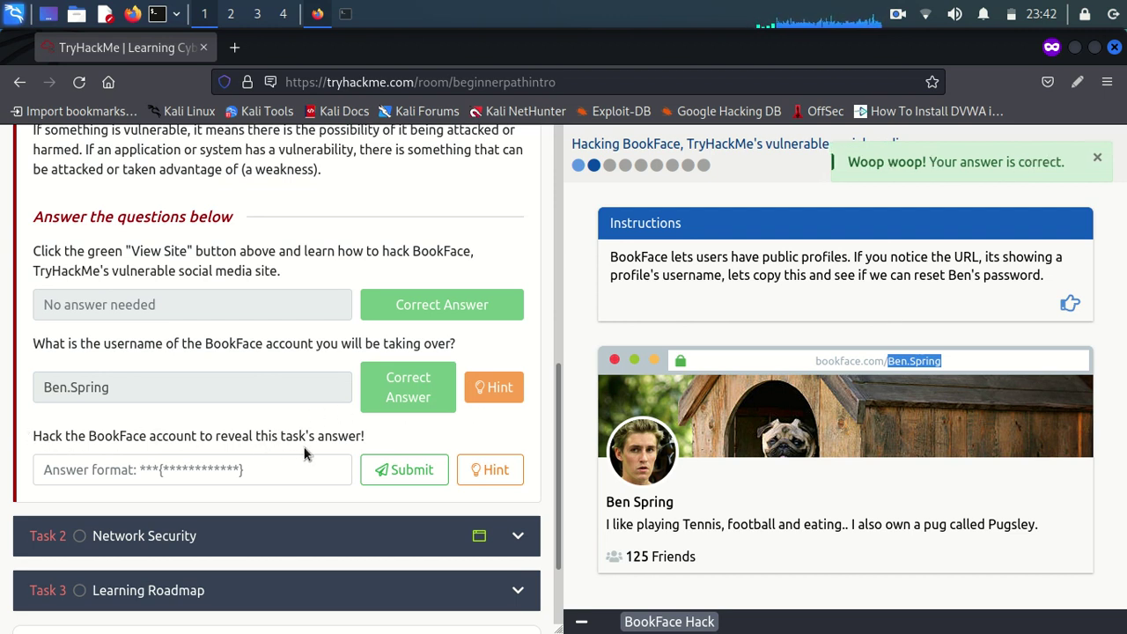
View the hint for Task 1's third question, close it, and advance the BookFace walkthrough to the password reset page
{"action": "left_click", "coordinate": [491, 478]}
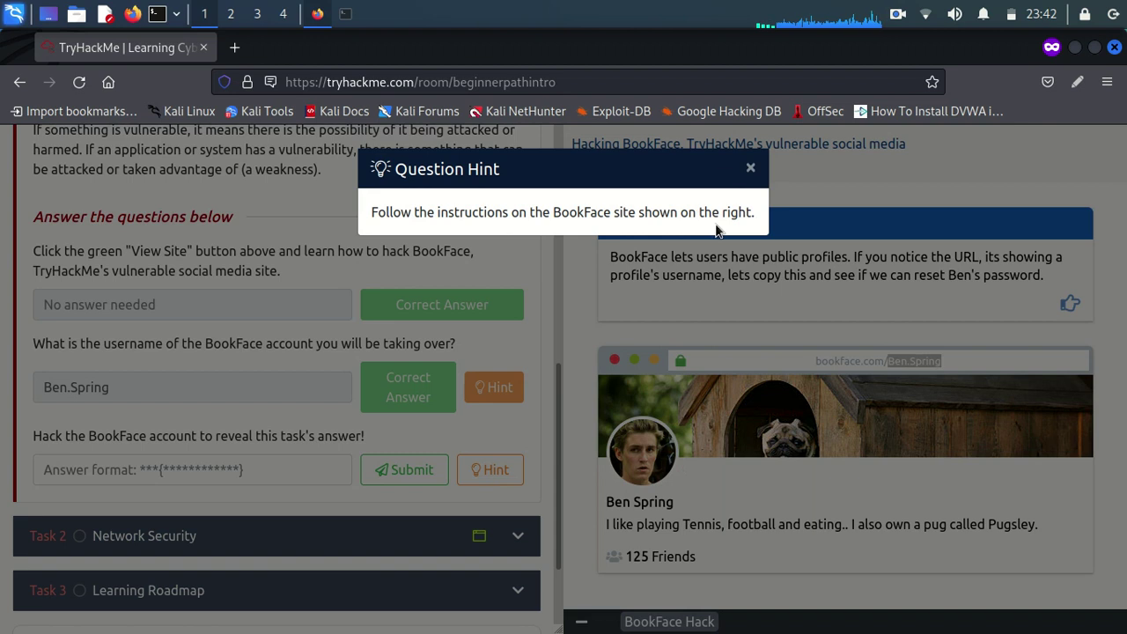
{"action": "left_click", "coordinate": [752, 168]}
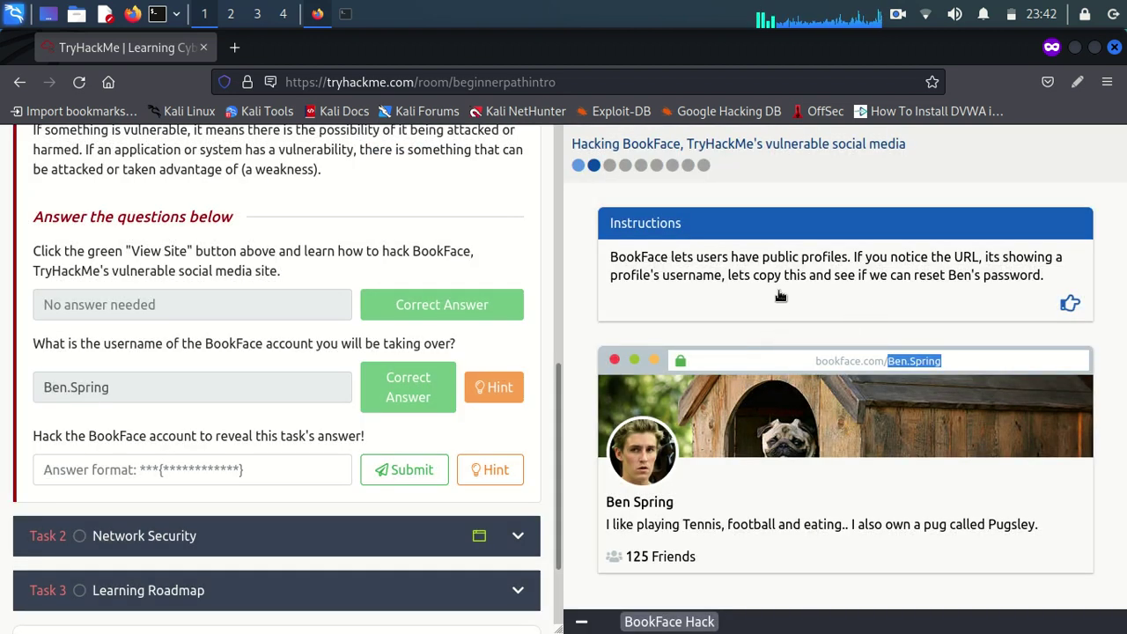
{"action": "left_click", "coordinate": [612, 166]}
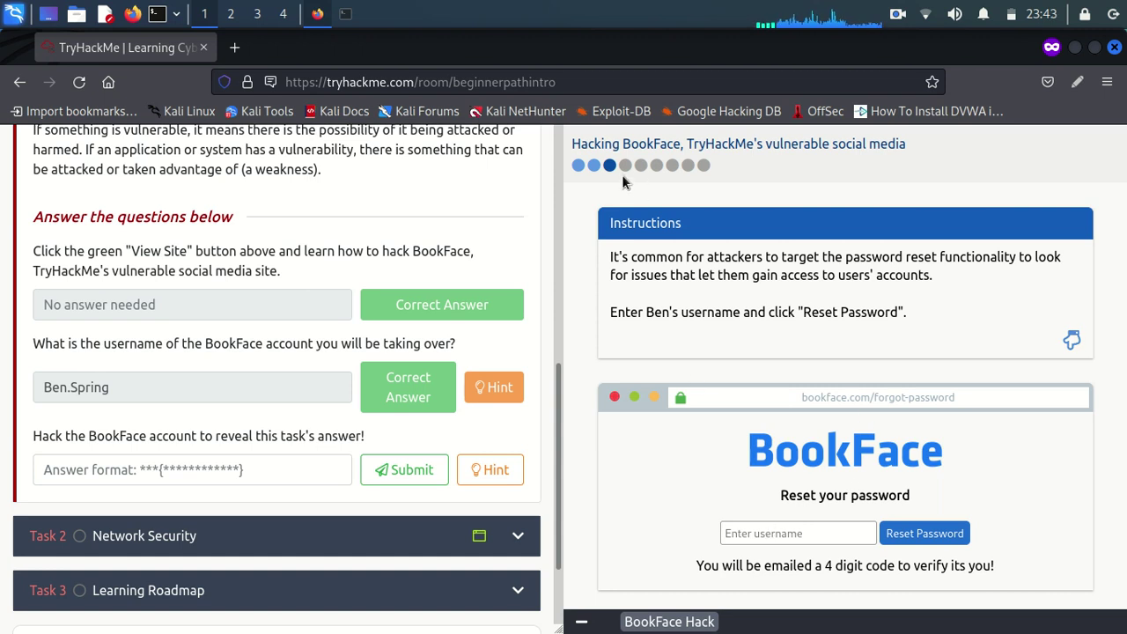
Copy the display name from the BookFace public profile and try requesting a password reset with it as the username
{"action": "left_click", "coordinate": [594, 165]}
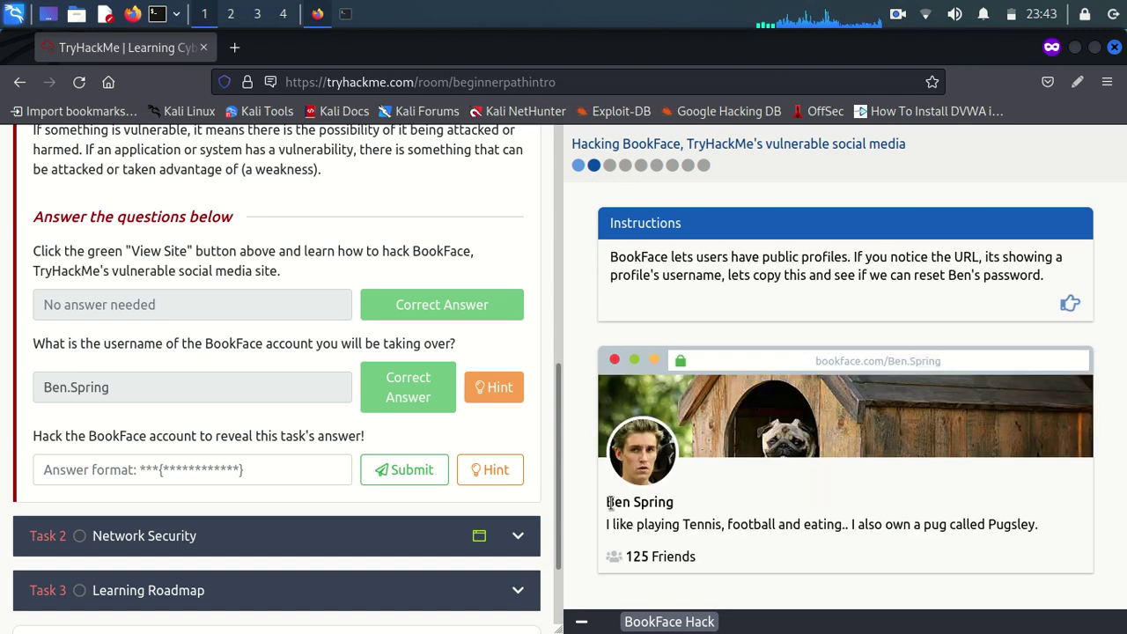
{"action": "left_click_drag", "start_coordinate": [610, 502], "coordinate": [673, 502]}
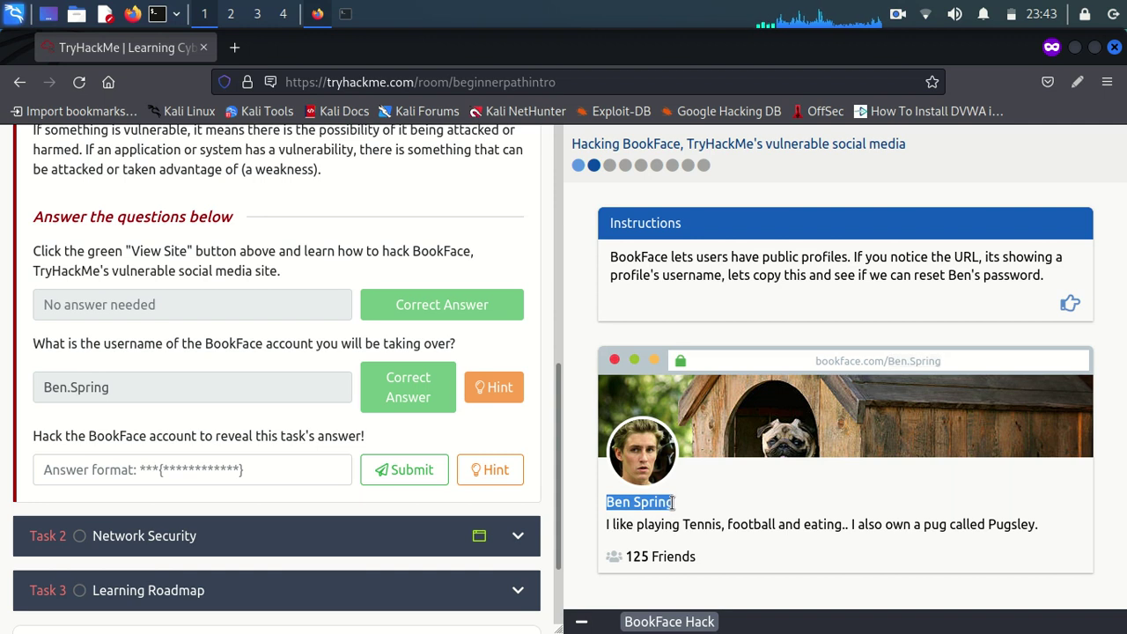
{"action": "right_click", "coordinate": [674, 502]}
{"action": "left_click", "coordinate": [695, 328]}
{"action": "left_click", "coordinate": [610, 164]}
{"action": "right_click", "coordinate": [740, 537]}
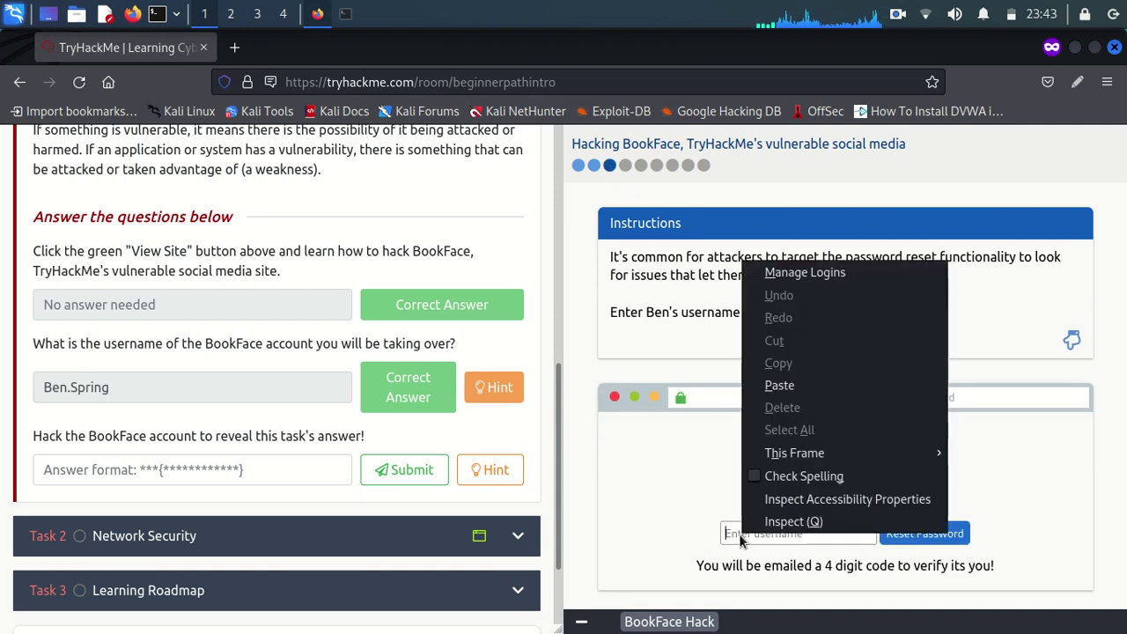
{"action": "left_click", "coordinate": [765, 388]}
{"action": "left_click", "coordinate": [905, 539]}
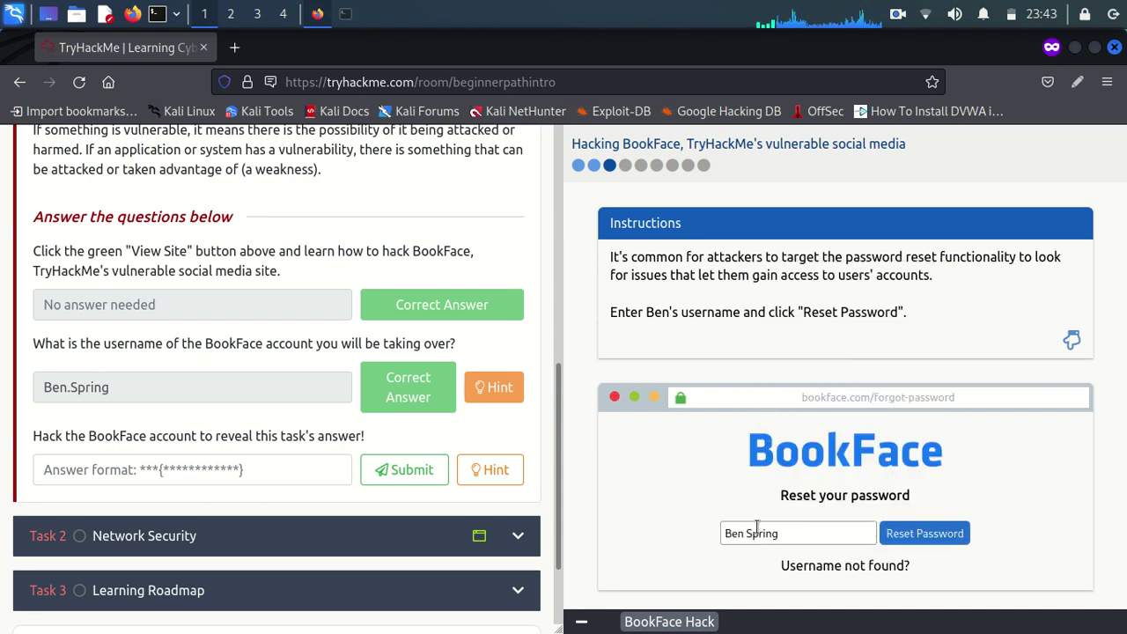
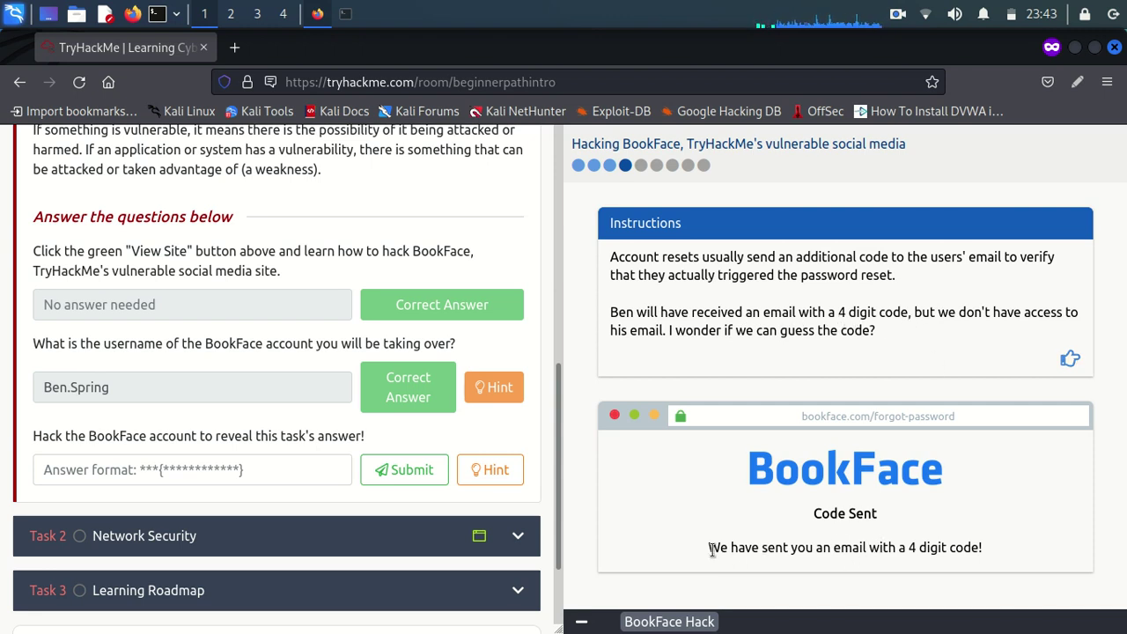
Enter a random four-digit reset code in the BookFace code form and submit it
{"action": "left_click_drag", "start_coordinate": [712, 550], "coordinate": [985, 549]}
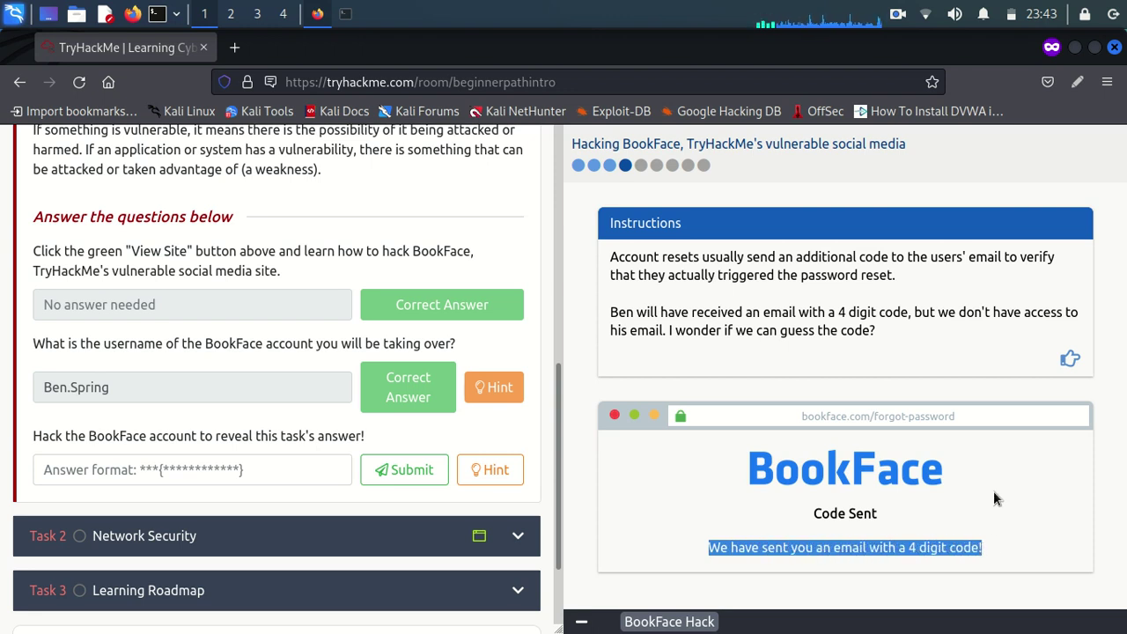
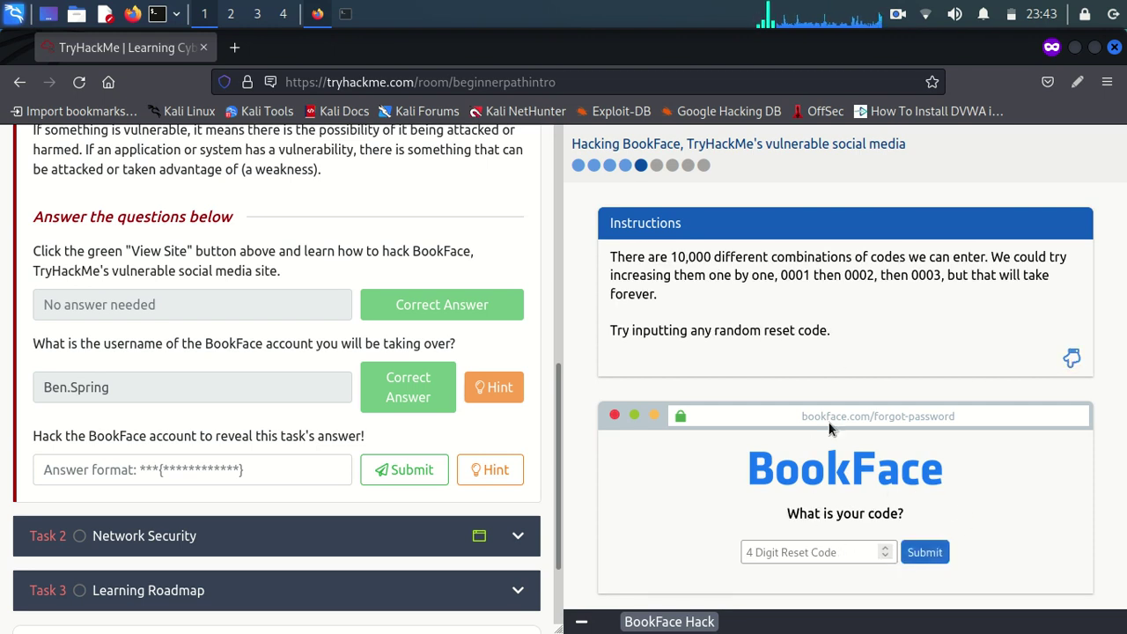
{"action": "left_click_drag", "start_coordinate": [804, 417], "coordinate": [966, 427]}
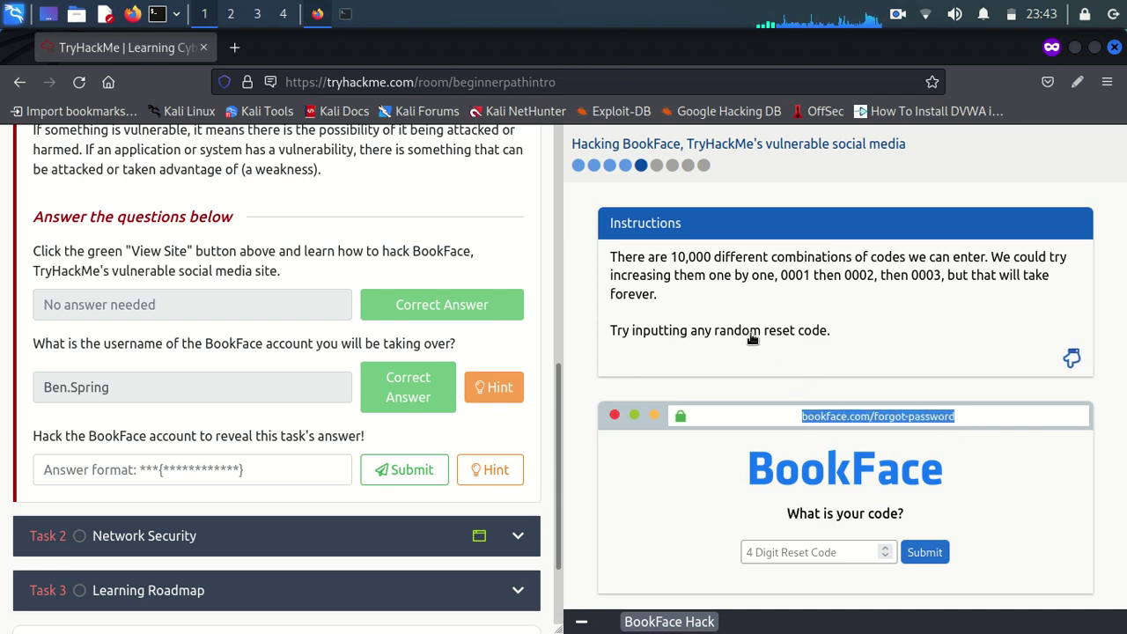
{"action": "left_click", "coordinate": [818, 552]}
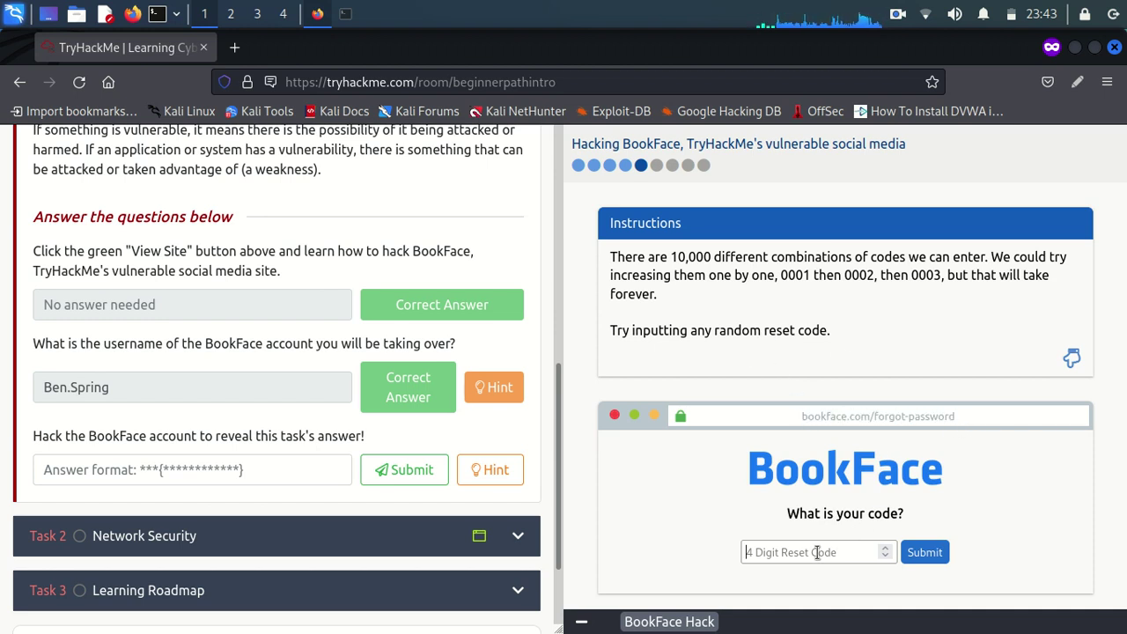
{"action": "type", "text": "1111"}
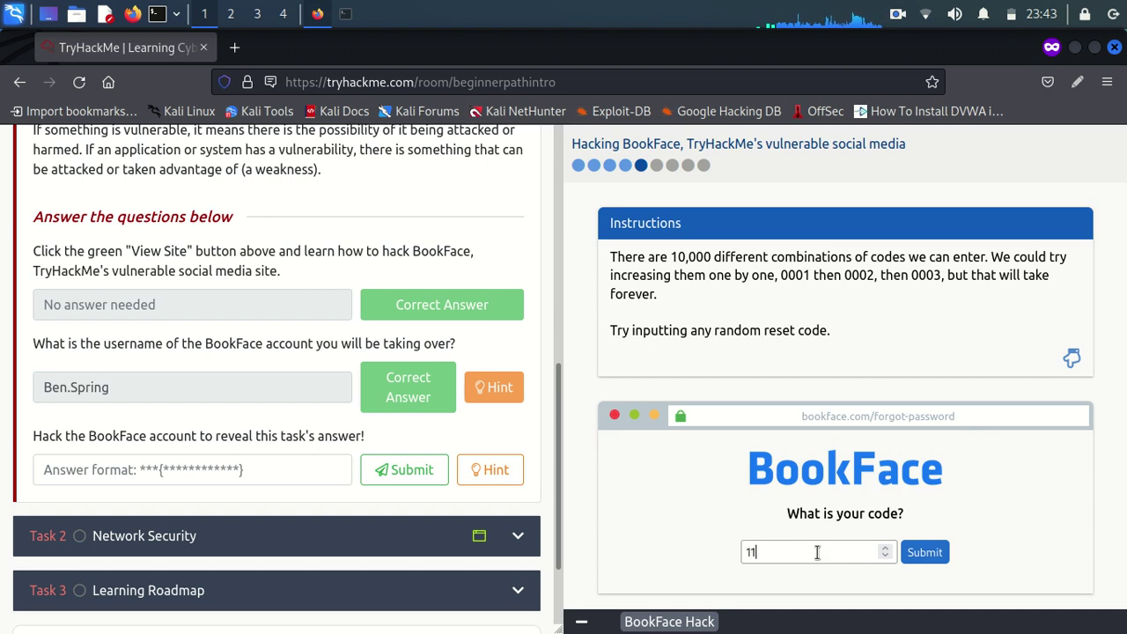
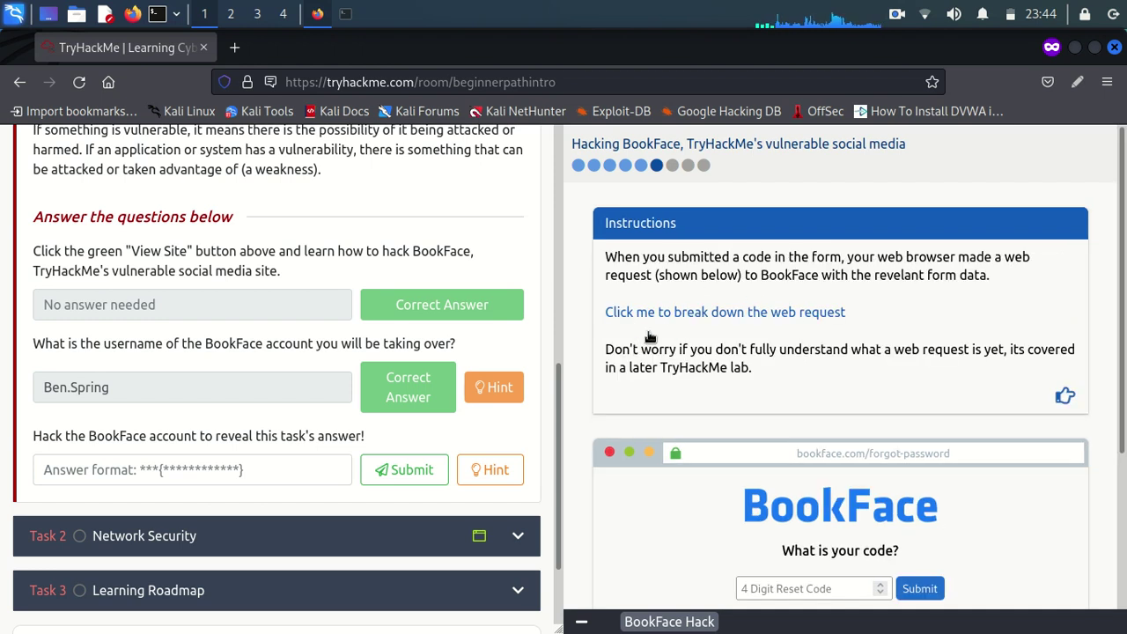
Examine the response to the submitted code and the request line, User-Agent and form data of the web request
{"action": "scroll", "coordinate": [983, 406], "scroll_direction": "down", "scroll_amount": 3}
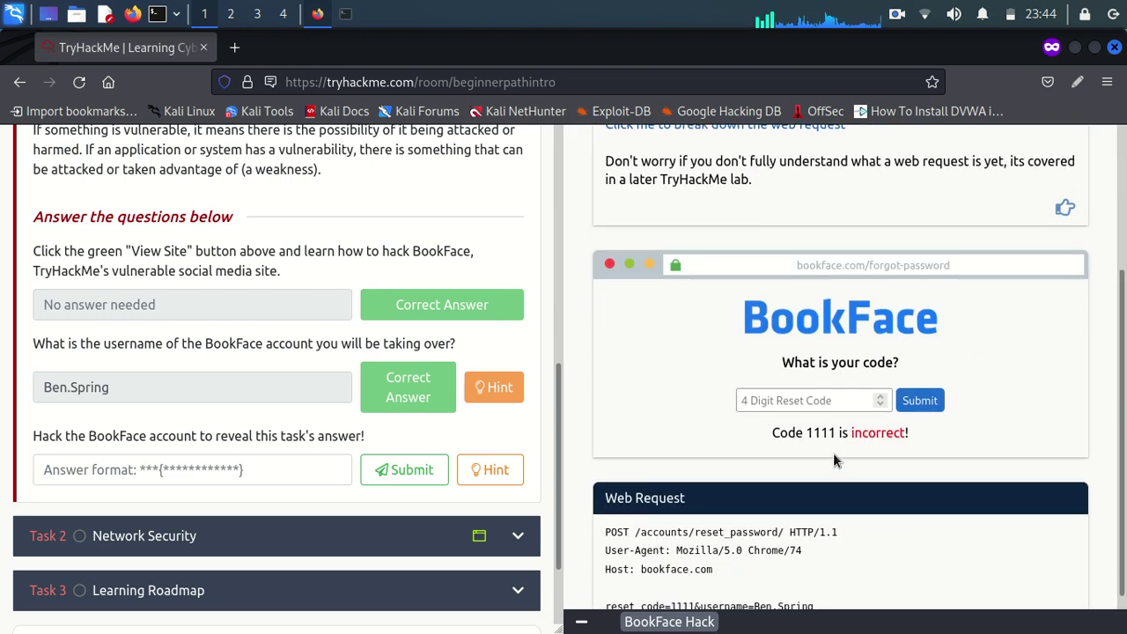
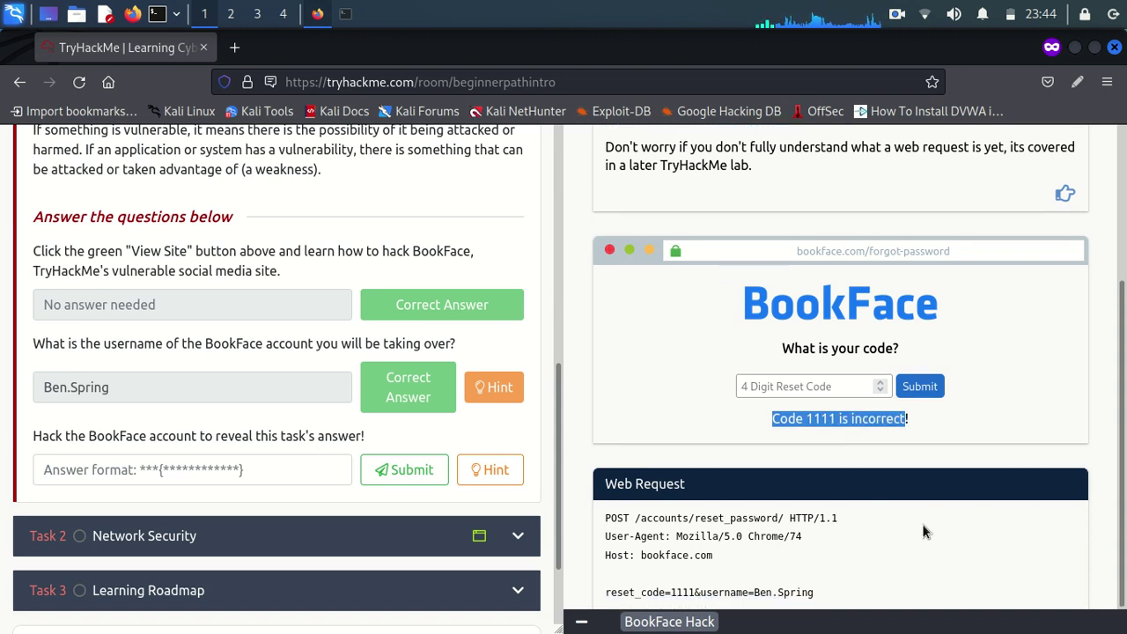
{"action": "left_click", "coordinate": [902, 420]}
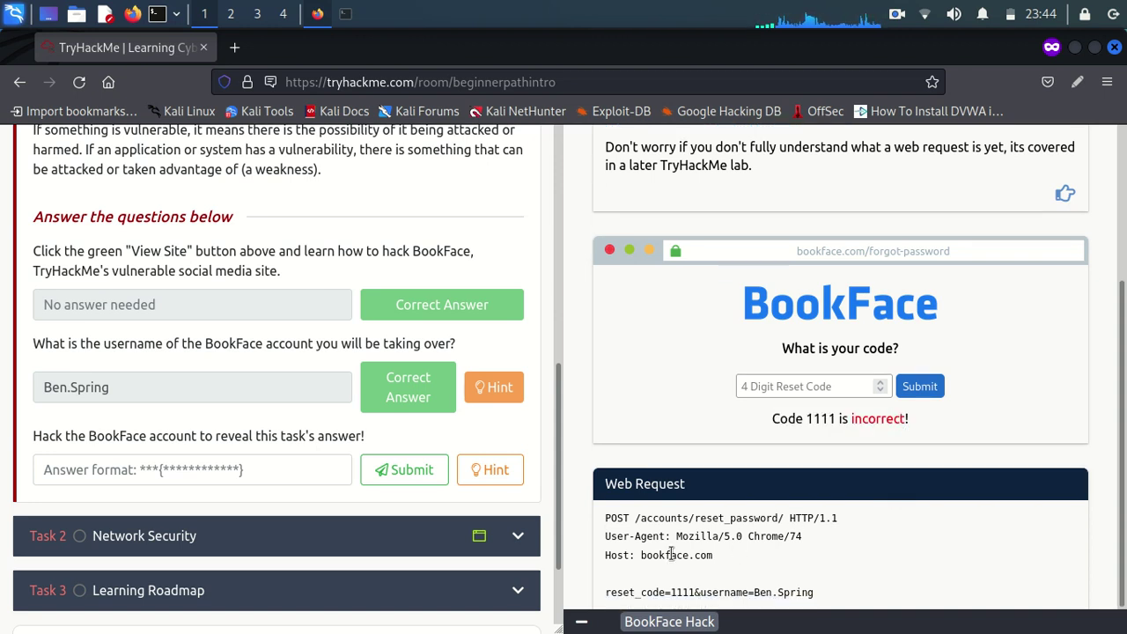
{"action": "left_click_drag", "start_coordinate": [607, 515], "coordinate": [854, 525]}
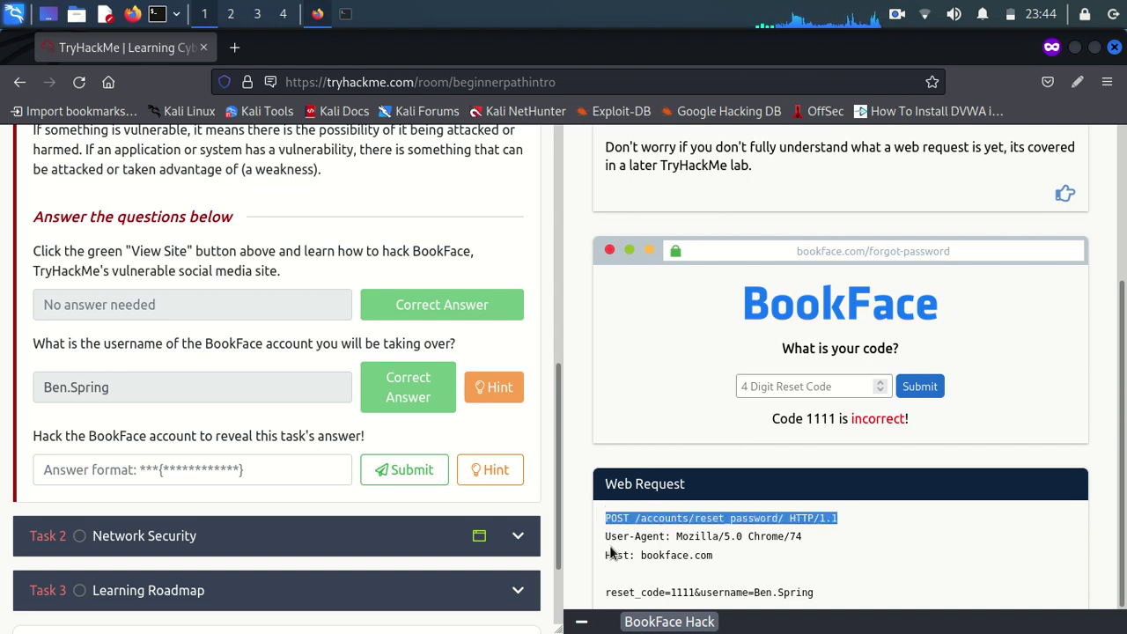
{"action": "left_click_drag", "start_coordinate": [604, 539], "coordinate": [806, 550]}
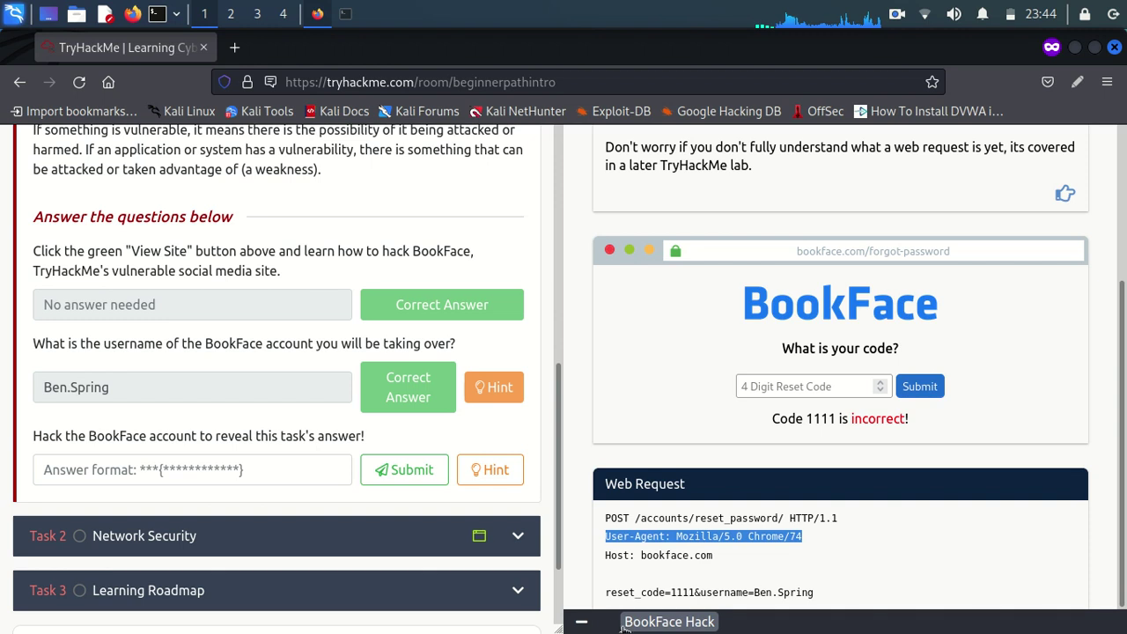
{"action": "left_click_drag", "start_coordinate": [605, 595], "coordinate": [819, 593]}
{"action": "left_click", "coordinate": [673, 593]}
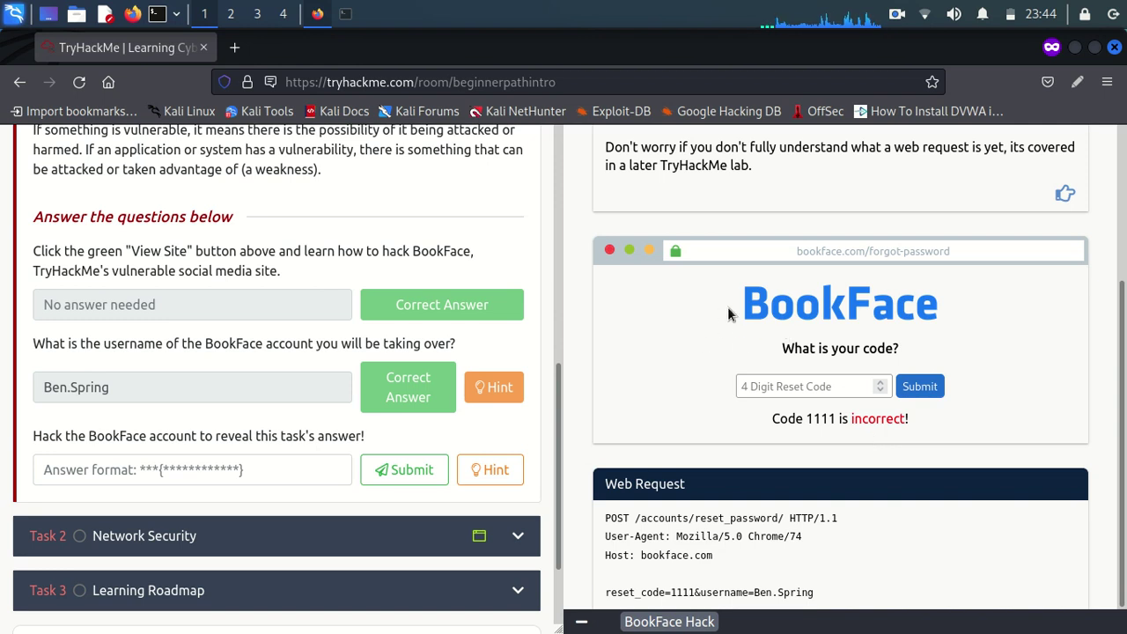
Go through the guided breakdown of the web request, from the request type to the submitted code, and finish it
{"action": "scroll", "coordinate": [723, 317], "scroll_direction": "up", "scroll_amount": 2}
{"action": "left_click", "coordinate": [718, 206]}
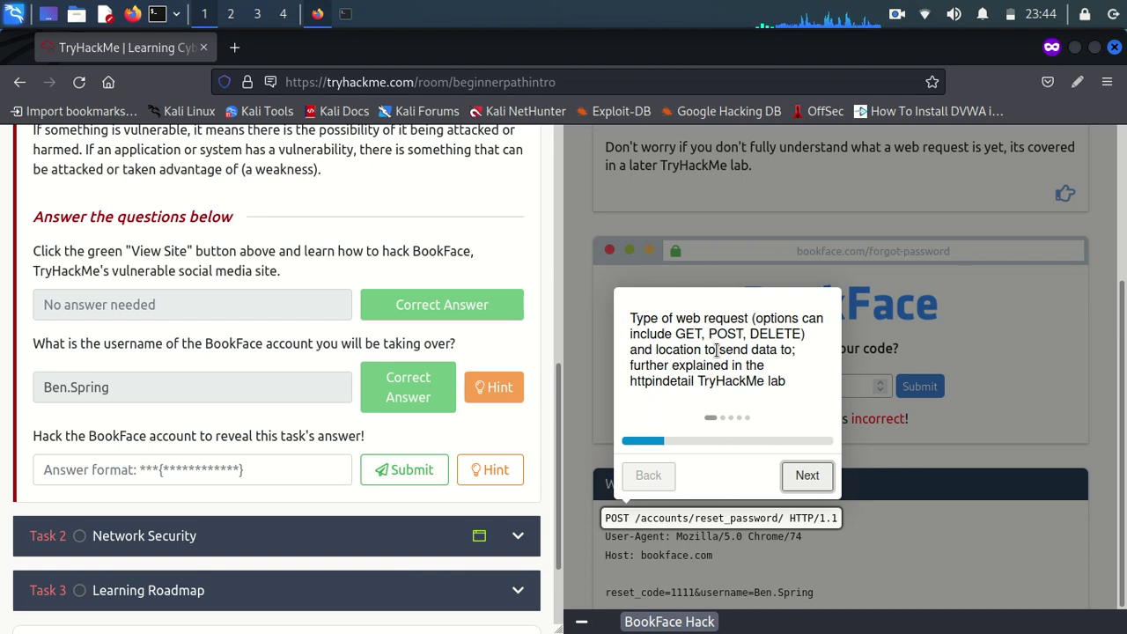
{"action": "left_click_drag", "start_coordinate": [675, 333], "coordinate": [782, 334]}
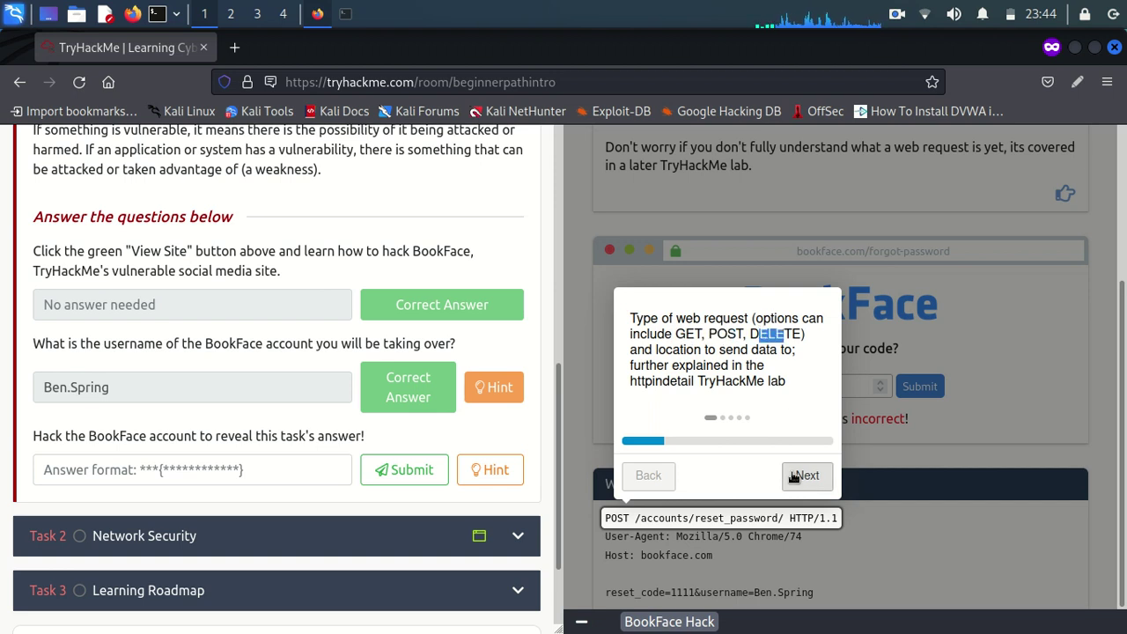
{"action": "left_click", "coordinate": [792, 476]}
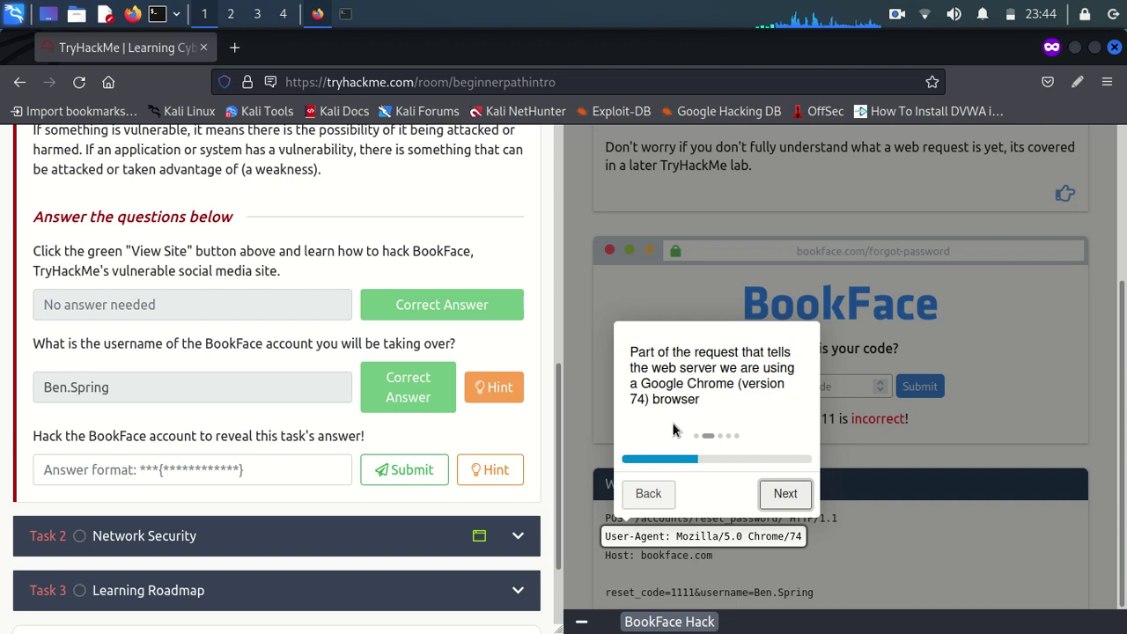
{"action": "left_click", "coordinate": [780, 504]}
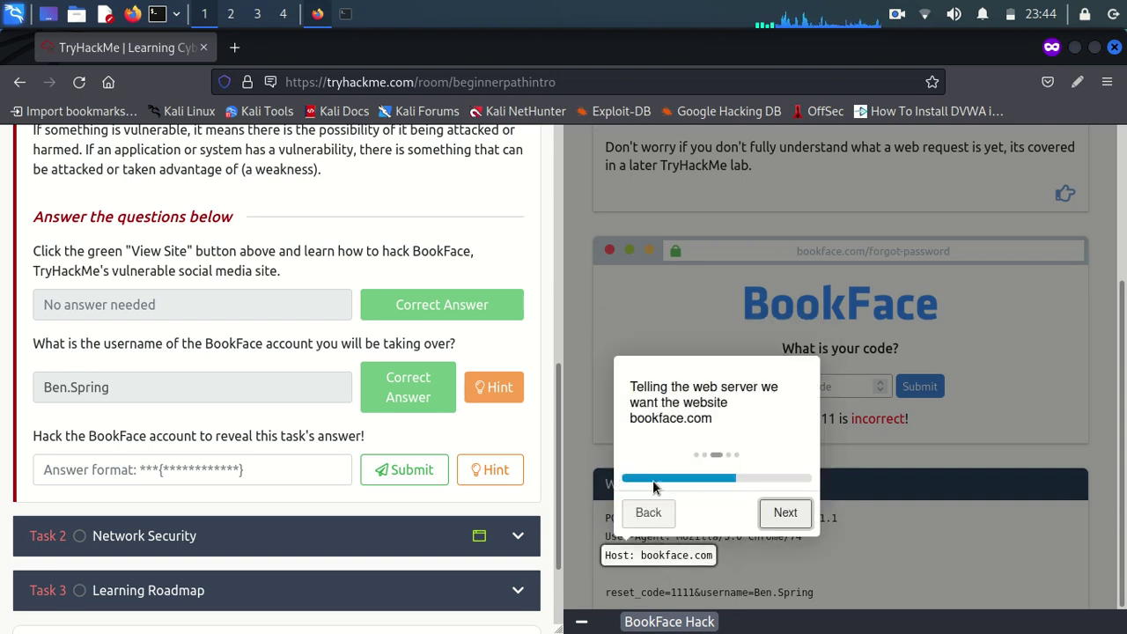
{"action": "left_click", "coordinate": [785, 513]}
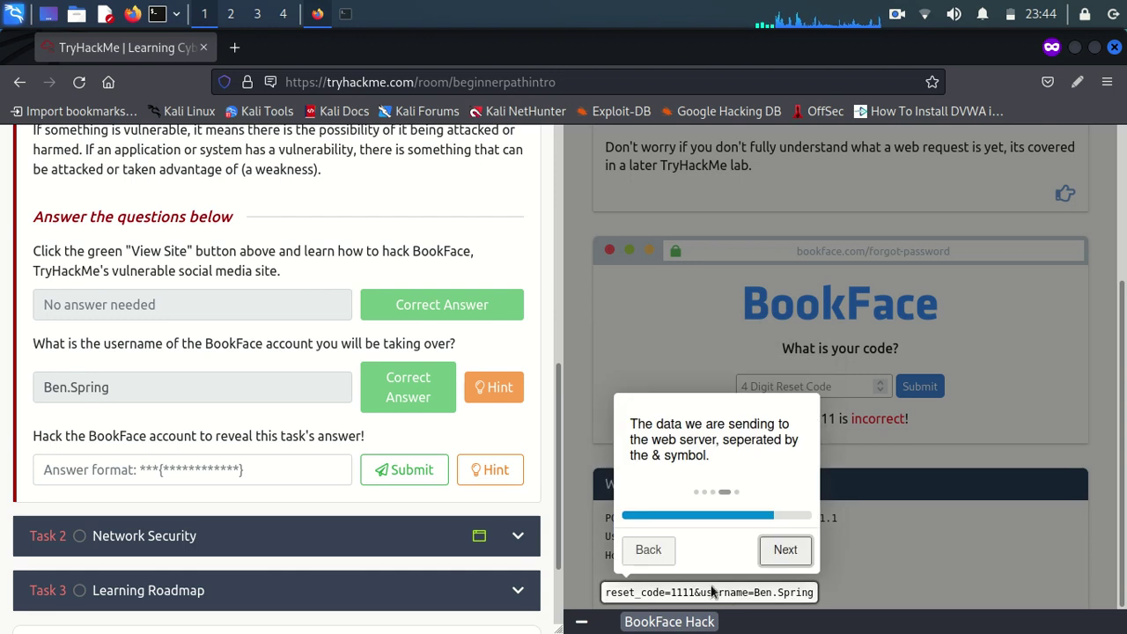
{"action": "left_click", "coordinate": [785, 550]}
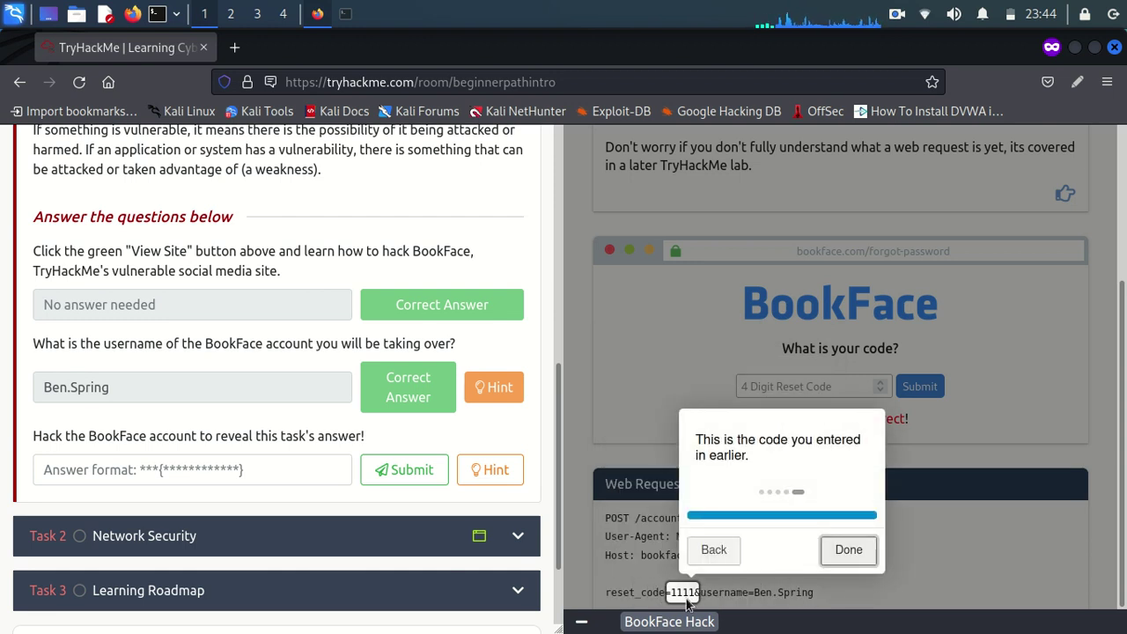
{"action": "left_click", "coordinate": [849, 550]}
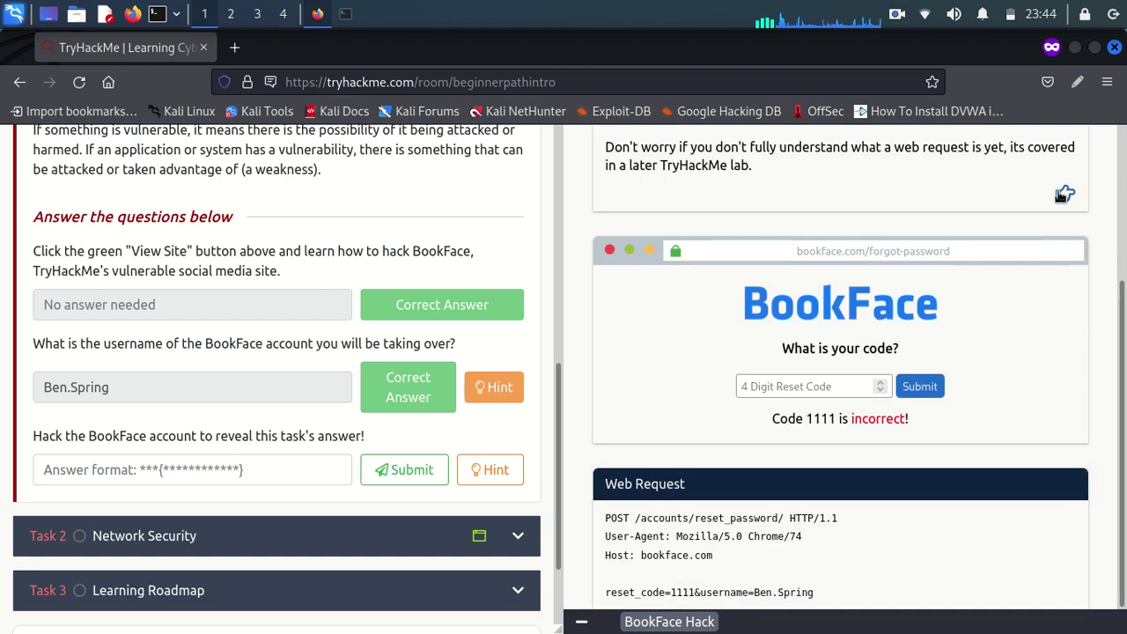
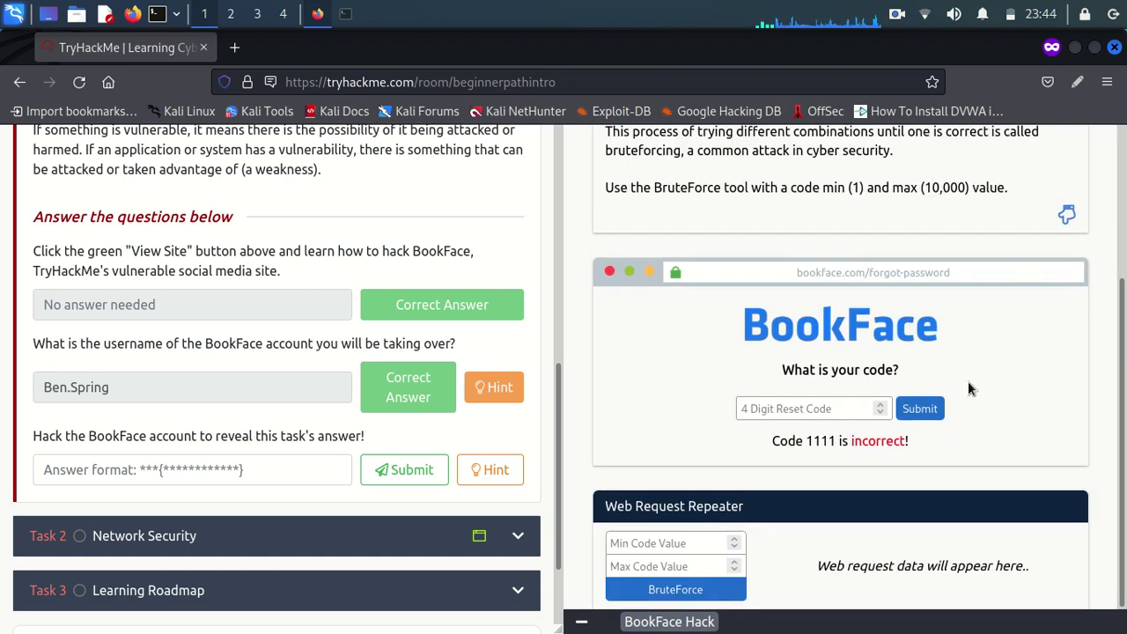
Read the brute-force instructions, then run the Web Request Repeater with a minimum code value of 0 and a maximum of 999
{"action": "scroll", "coordinate": [845, 326], "scroll_direction": "up", "scroll_amount": 3}
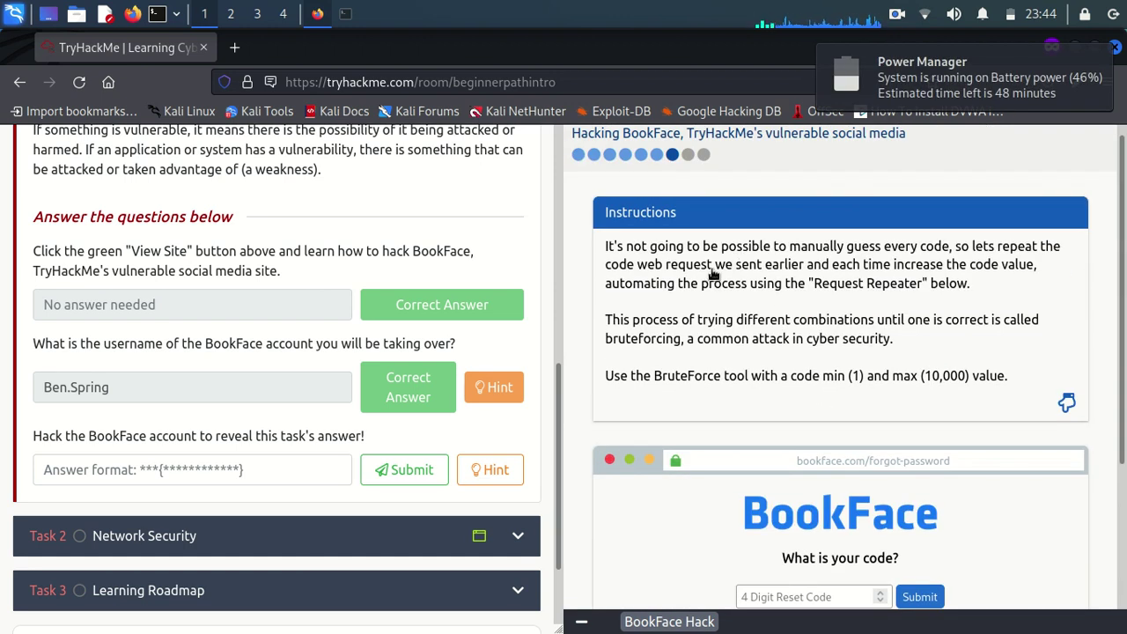
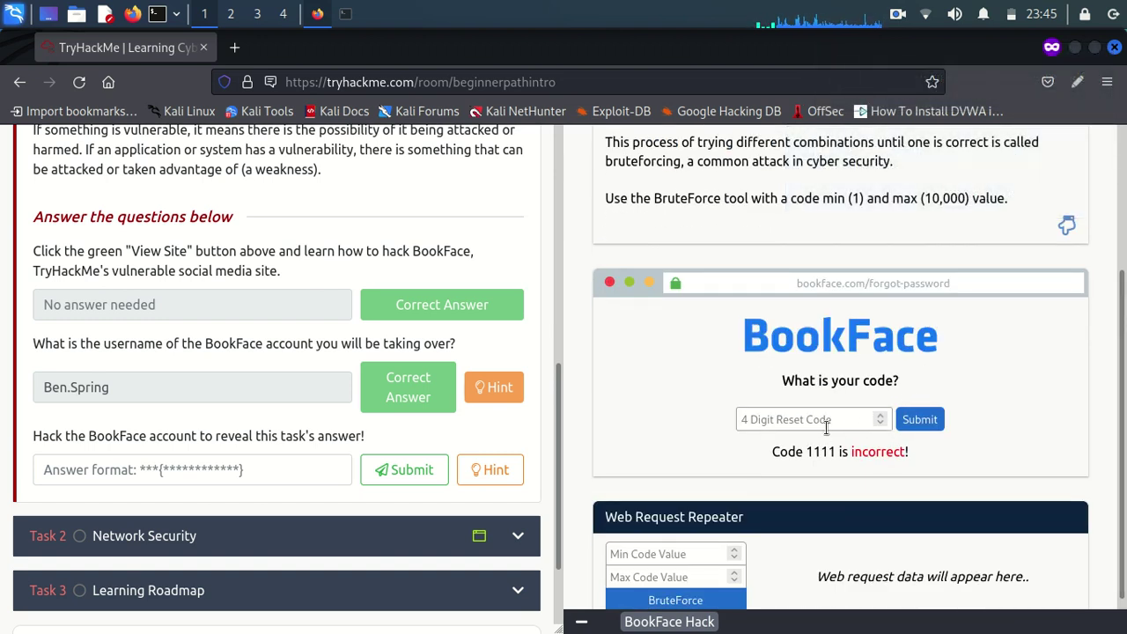
{"action": "scroll", "coordinate": [699, 498], "scroll_direction": "down", "scroll_amount": 1}
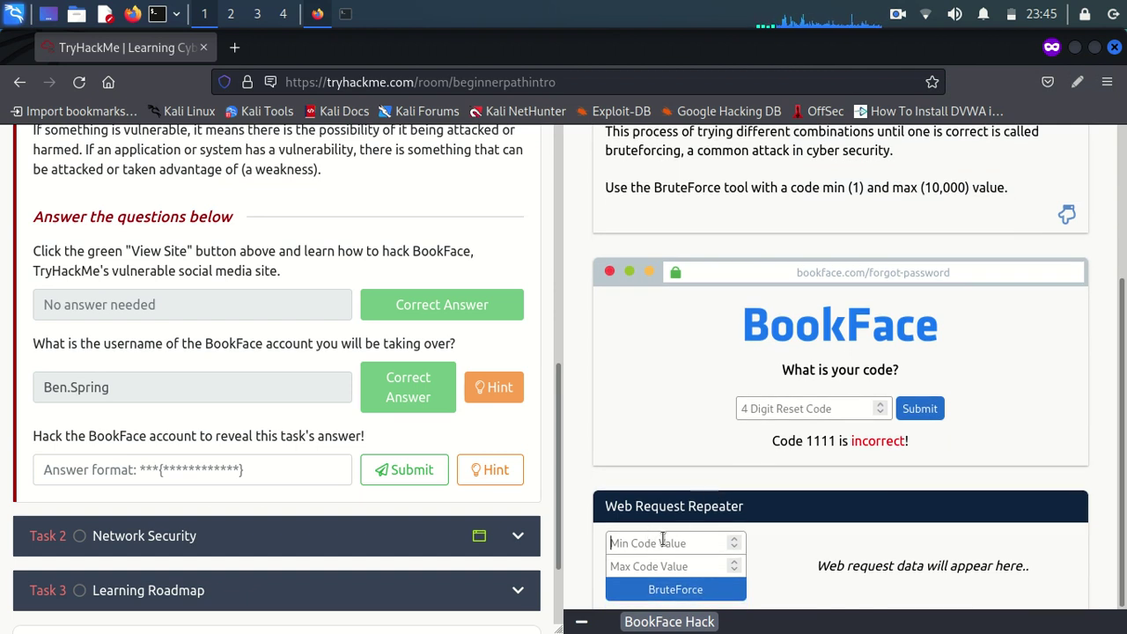
{"action": "left_click", "coordinate": [663, 543]}
{"action": "type", "text": "1"}
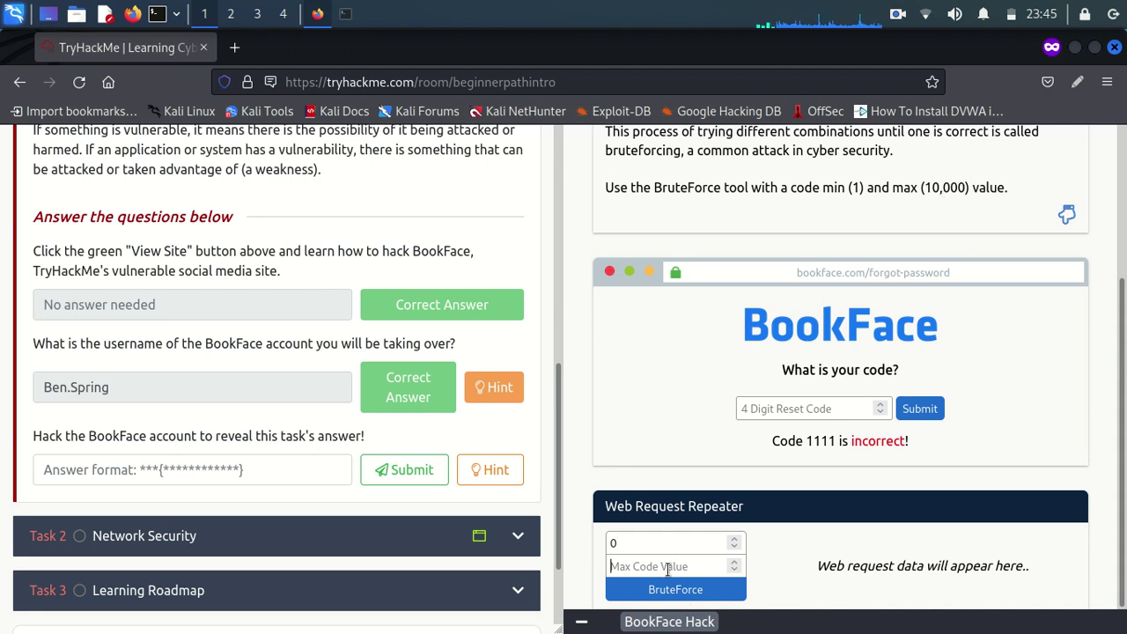
{"action": "left_click", "coordinate": [667, 566]}
{"action": "type", "text": "999"}
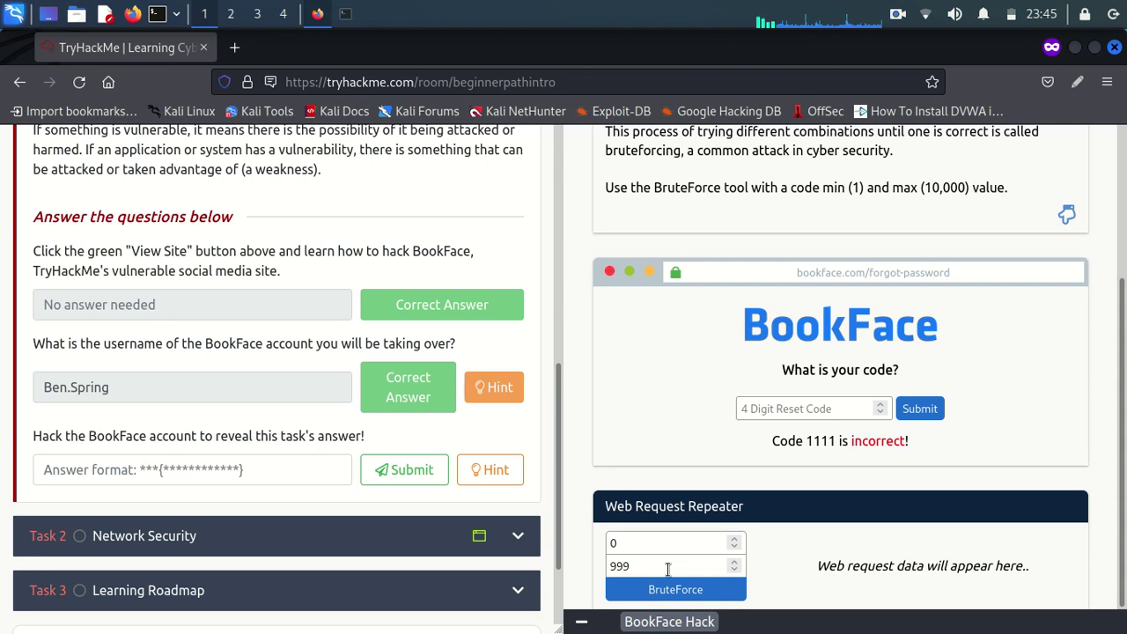
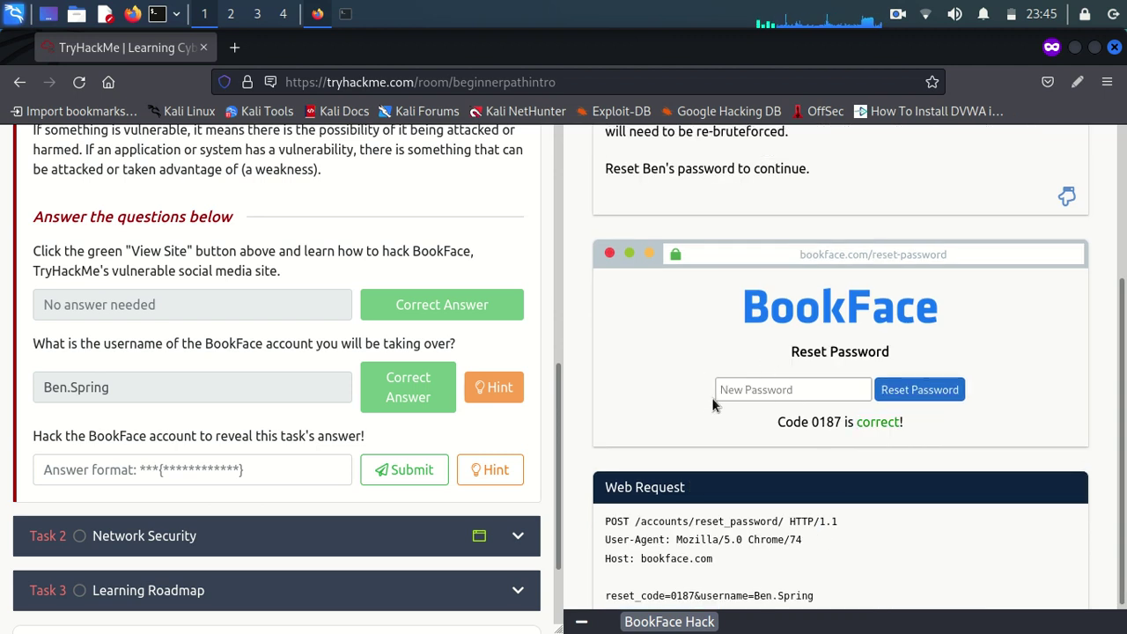
{"action": "scroll", "coordinate": [705, 532], "scroll_direction": "down", "scroll_amount": 1}
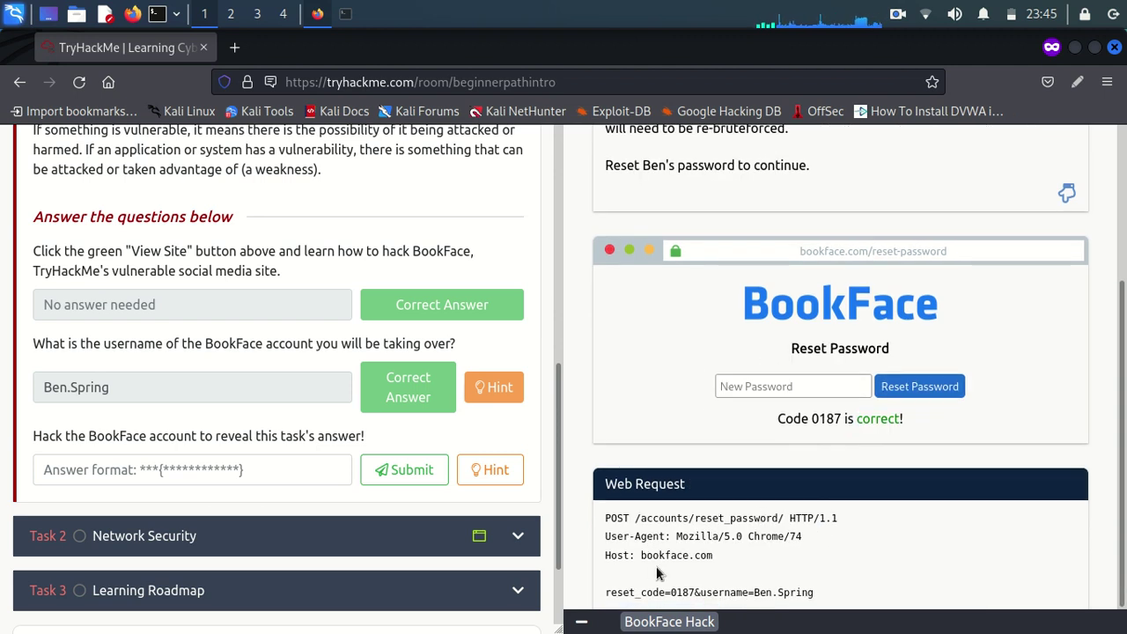
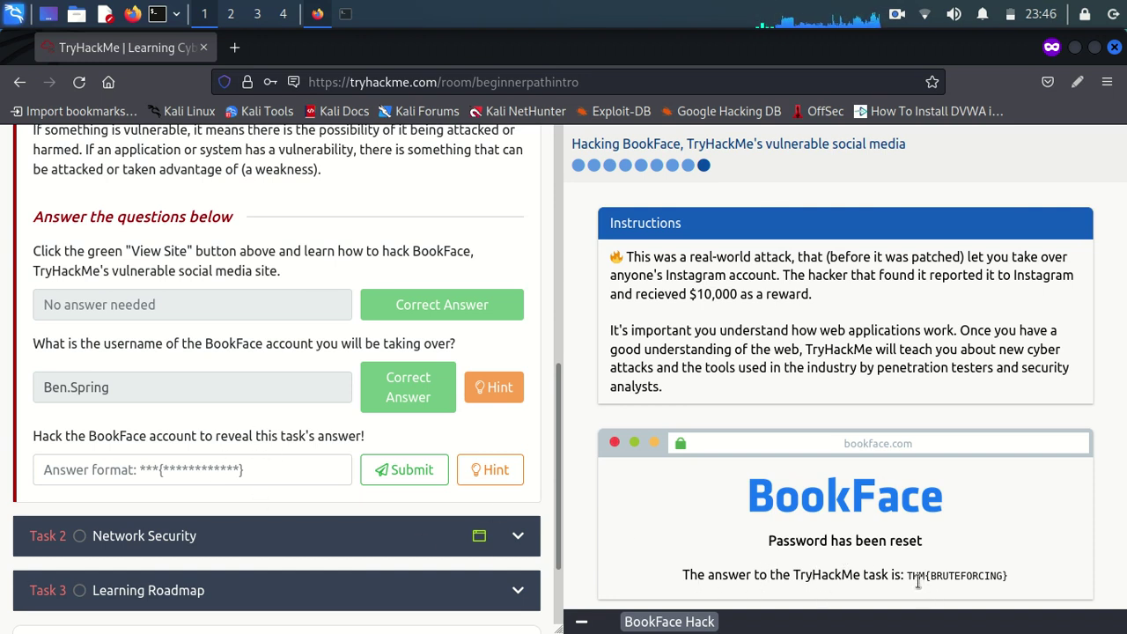
Copy THM{BRUTEFORCING} from the BookFace password reset page and submit it as the answer to Task 1's last question
{"action": "left_click_drag", "start_coordinate": [907, 575], "coordinate": [996, 576]}
{"action": "right_click", "coordinate": [982, 578]}
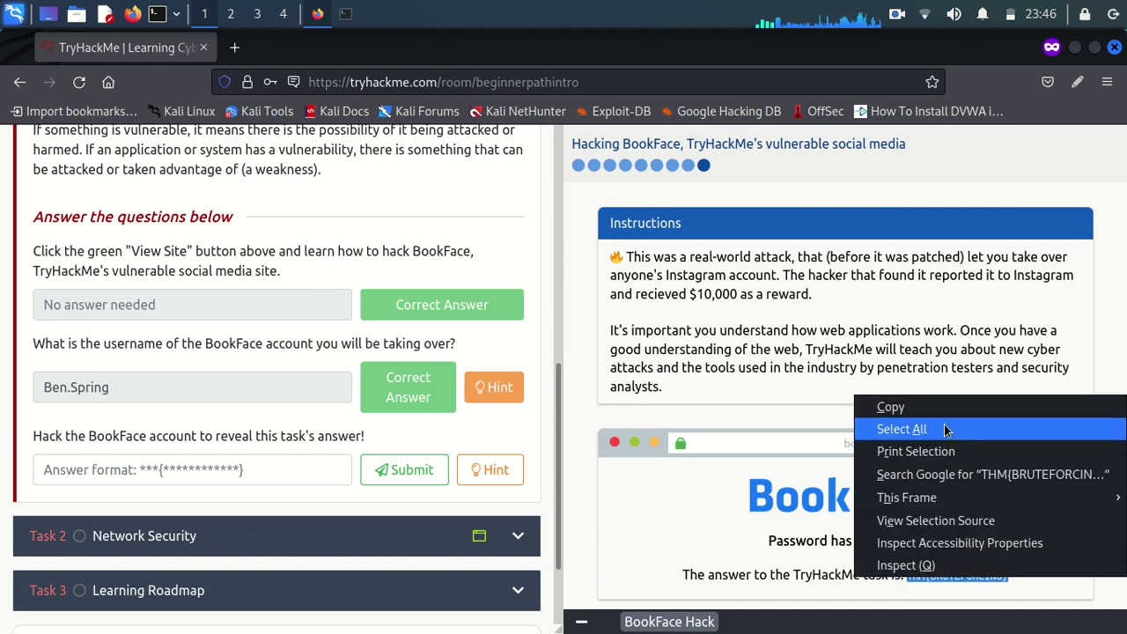
{"action": "left_click", "coordinate": [881, 404]}
{"action": "right_click", "coordinate": [257, 472]}
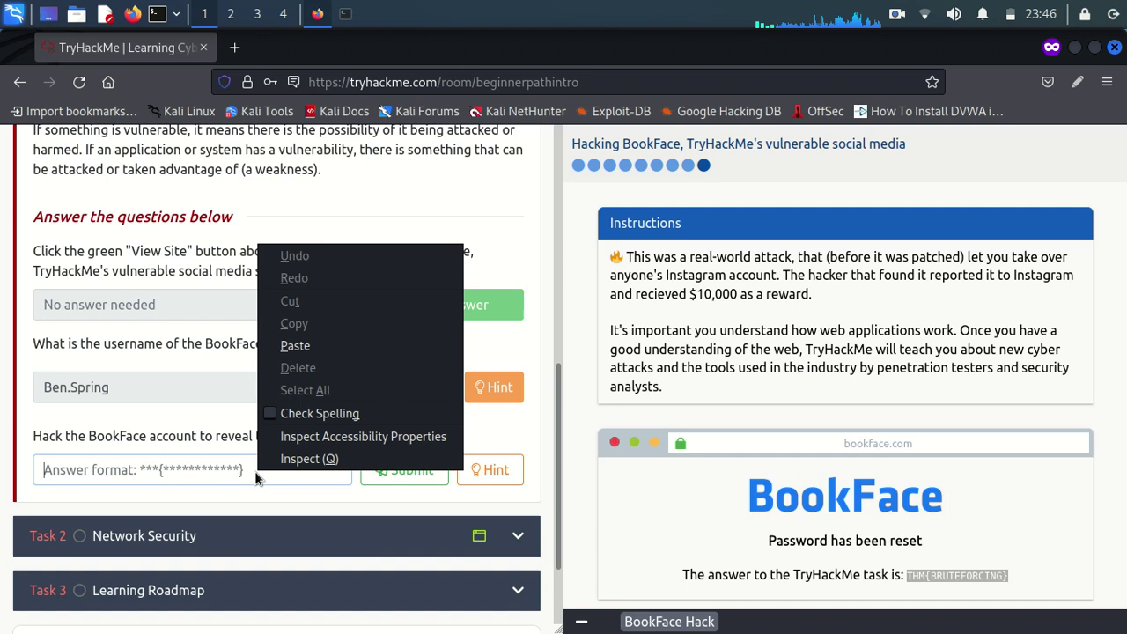
{"action": "left_click", "coordinate": [302, 348]}
{"action": "left_click", "coordinate": [398, 481]}
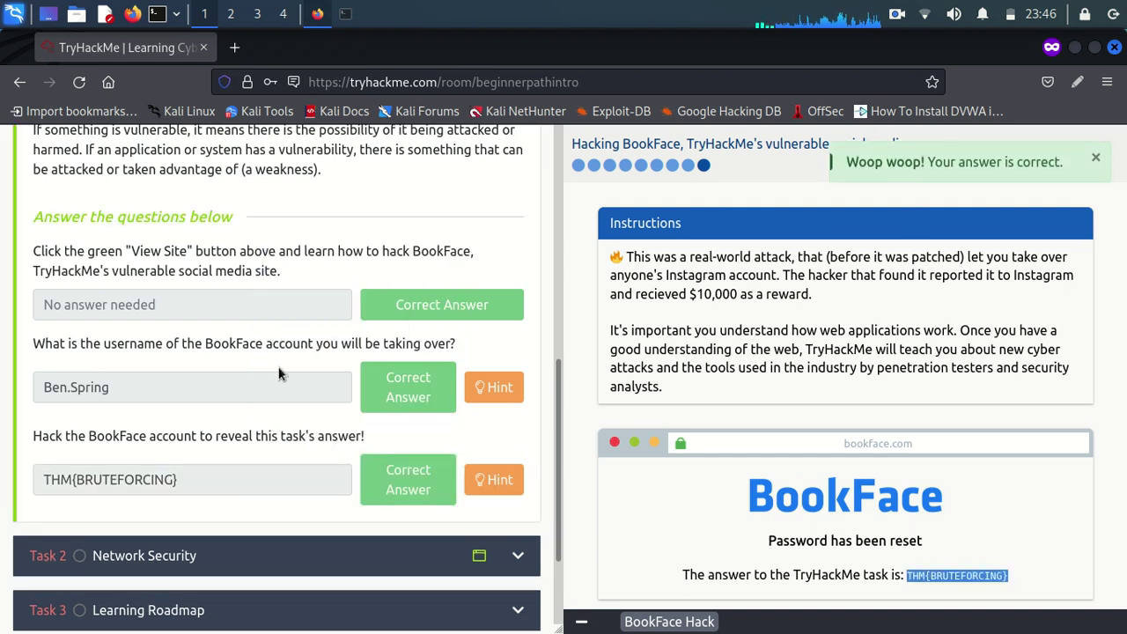
Hide the BookFace site's split view and expand Task 2, Network Security
{"action": "scroll", "coordinate": [278, 364], "scroll_direction": "up", "scroll_amount": 3}
{"action": "scroll", "coordinate": [279, 364], "scroll_direction": "down", "scroll_amount": 4}
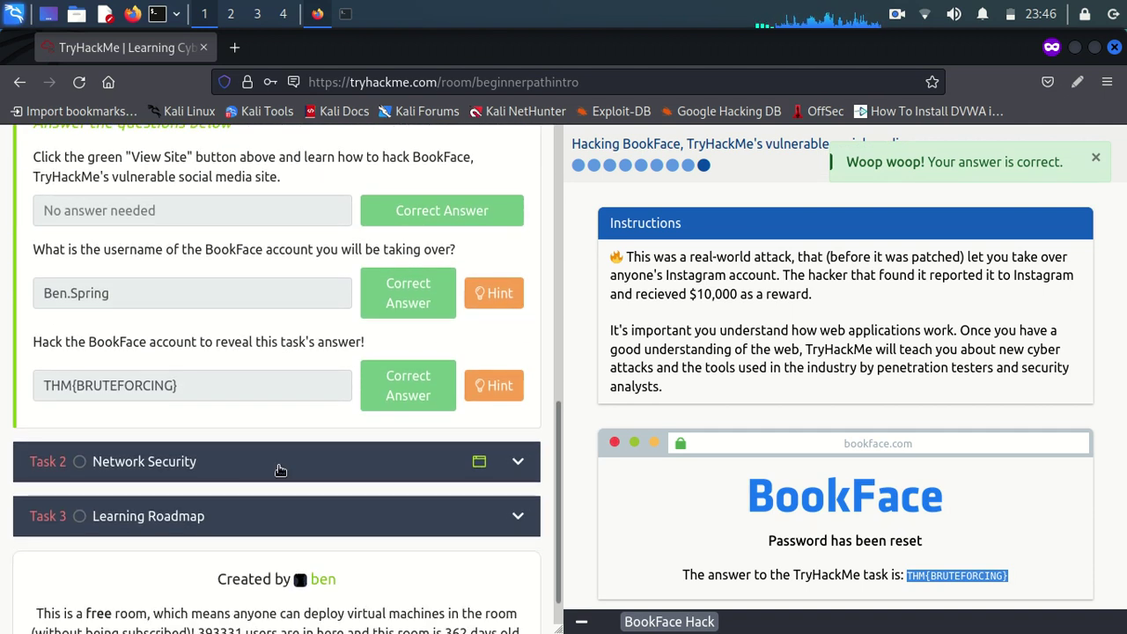
{"action": "left_click", "coordinate": [582, 622]}
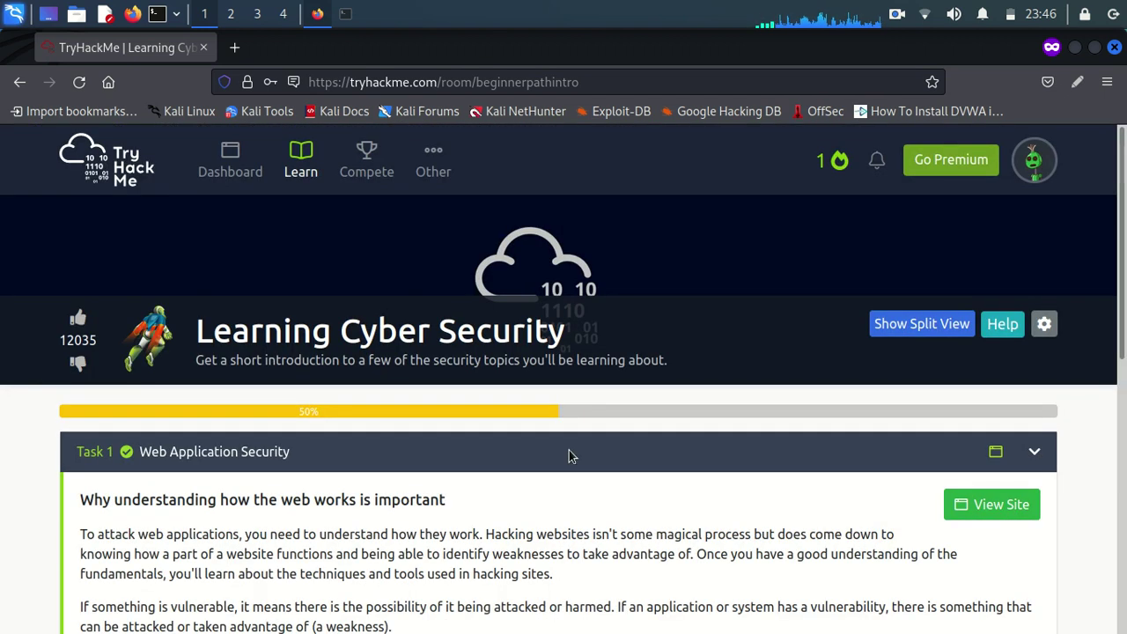
{"action": "scroll", "coordinate": [466, 451], "scroll_direction": "down", "scroll_amount": 6}
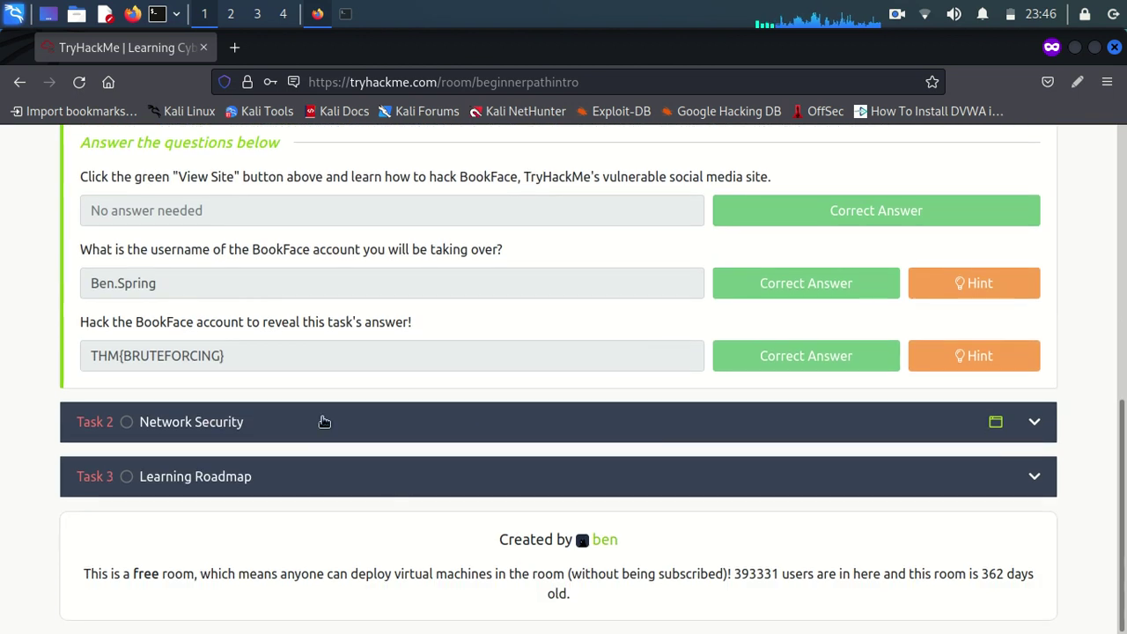
{"action": "left_click", "coordinate": [323, 424]}
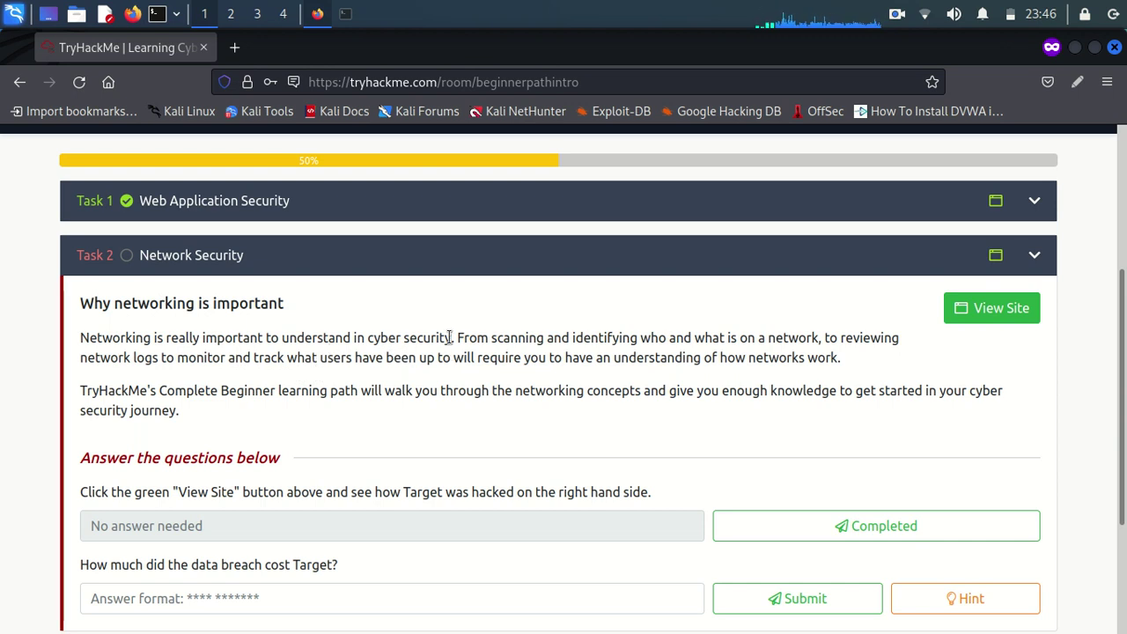
Read Task 2's introduction on why networking is important and the mention of the Complete Beginner learning path
{"action": "left_click_drag", "start_coordinate": [490, 337], "coordinate": [620, 338]}
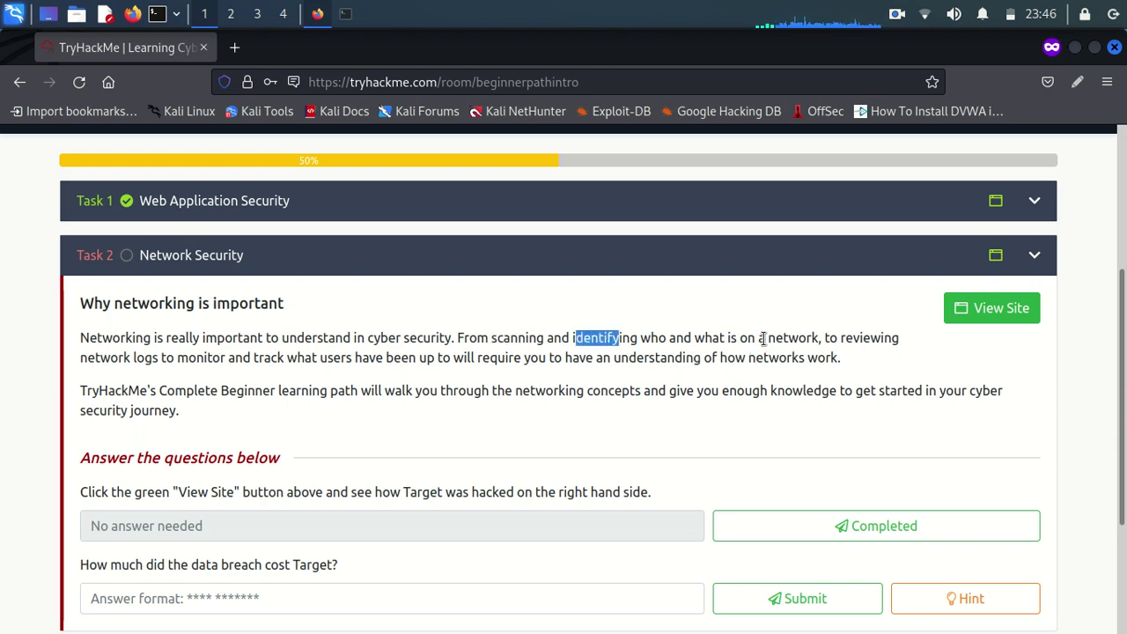
{"action": "left_click_drag", "start_coordinate": [765, 338], "coordinate": [789, 338]}
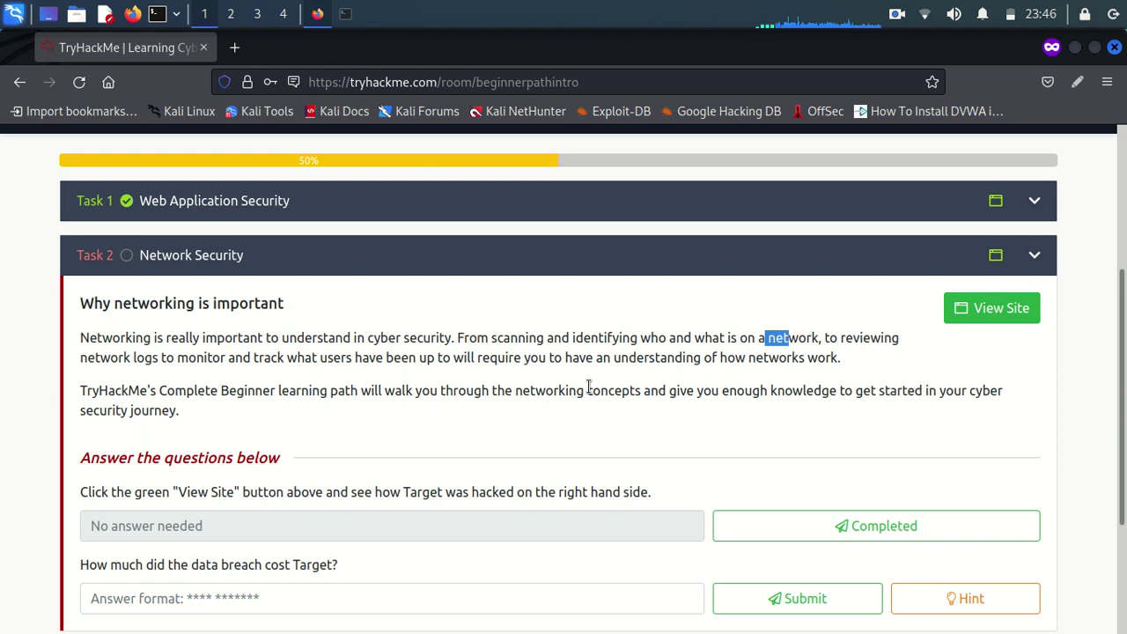
{"action": "scroll", "coordinate": [270, 344], "scroll_direction": "down", "scroll_amount": 2}
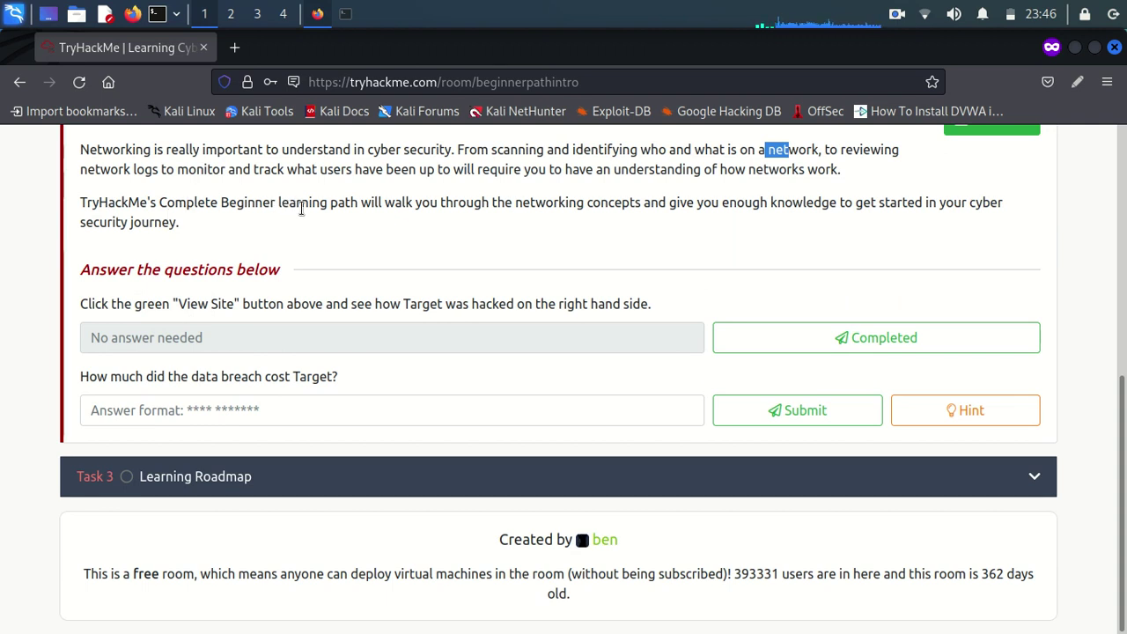
{"action": "left_click", "coordinate": [158, 198]}
{"action": "left_click_drag", "start_coordinate": [158, 199], "coordinate": [338, 202]}
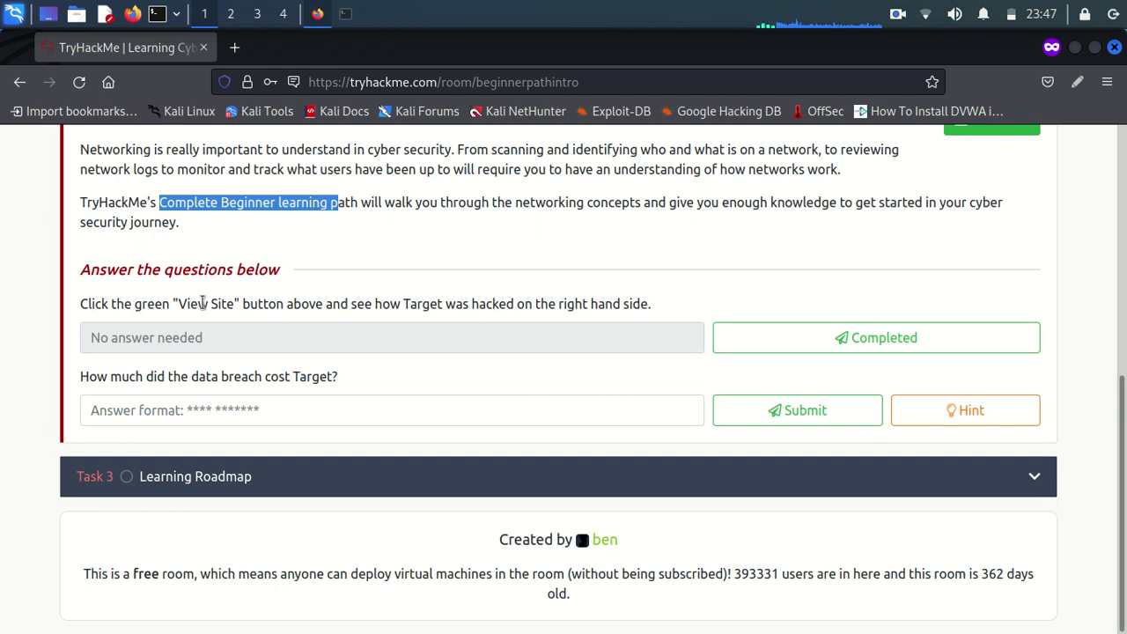
{"action": "scroll", "coordinate": [554, 299], "scroll_direction": "up", "scroll_amount": 2}
{"action": "scroll", "coordinate": [554, 299], "scroll_direction": "up", "scroll_amount": 2}
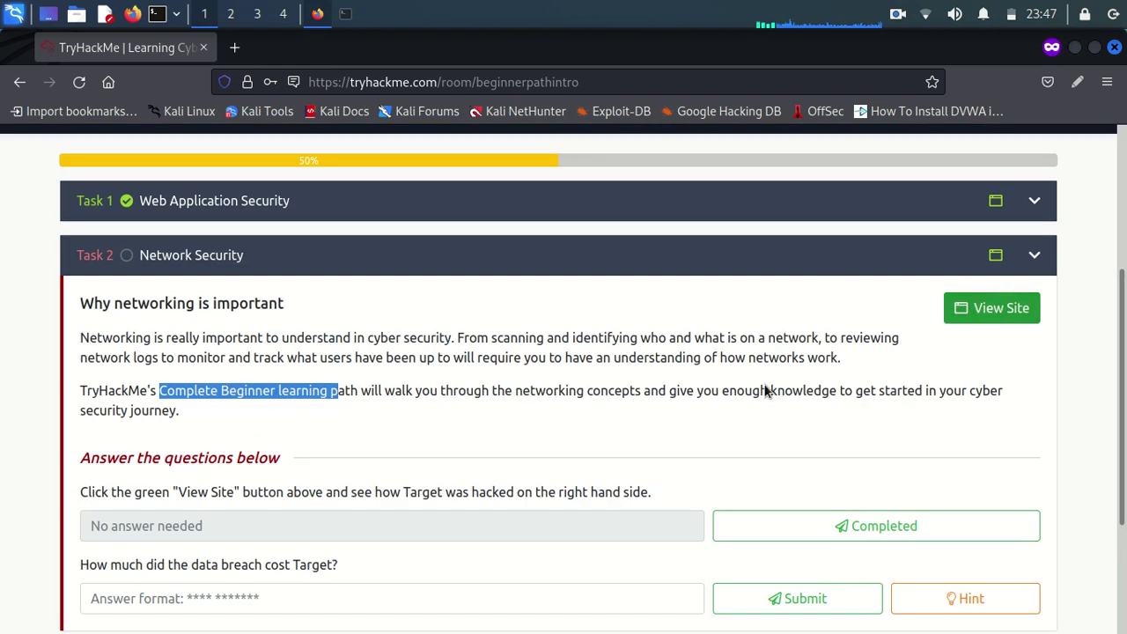
{"action": "scroll", "coordinate": [528, 443], "scroll_direction": "down", "scroll_amount": 4}
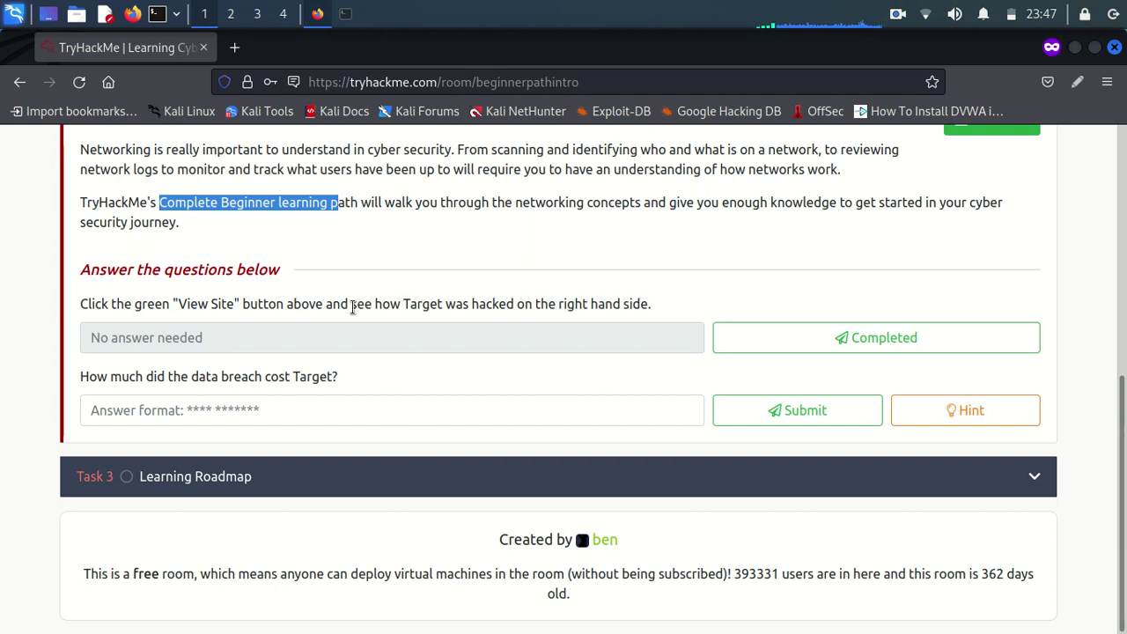
Read the instruction on how Target was hacked, then open Task 2's site and start the hack demonstration
{"action": "left_click_drag", "start_coordinate": [352, 304], "coordinate": [513, 302]}
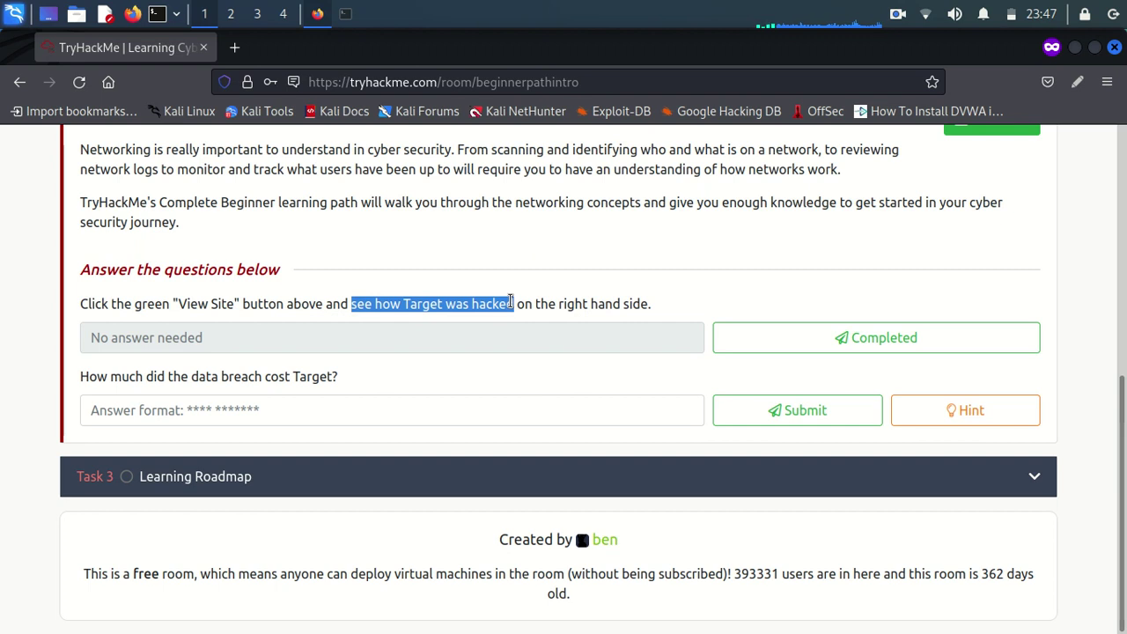
{"action": "scroll", "coordinate": [982, 317], "scroll_direction": "up", "scroll_amount": 2}
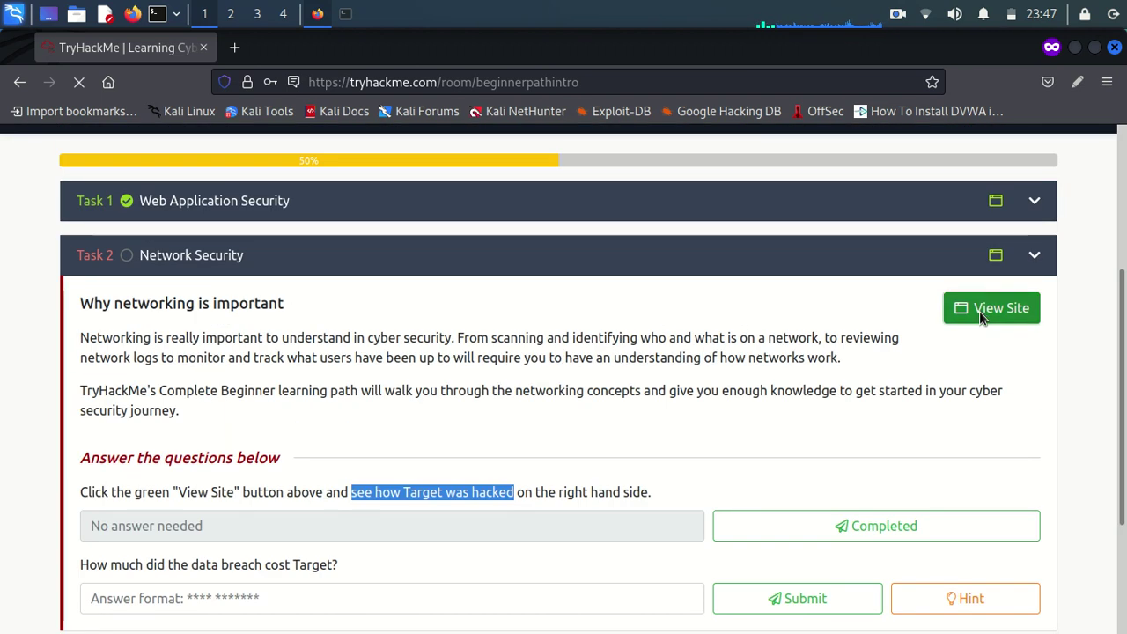
{"action": "left_click", "coordinate": [981, 317]}
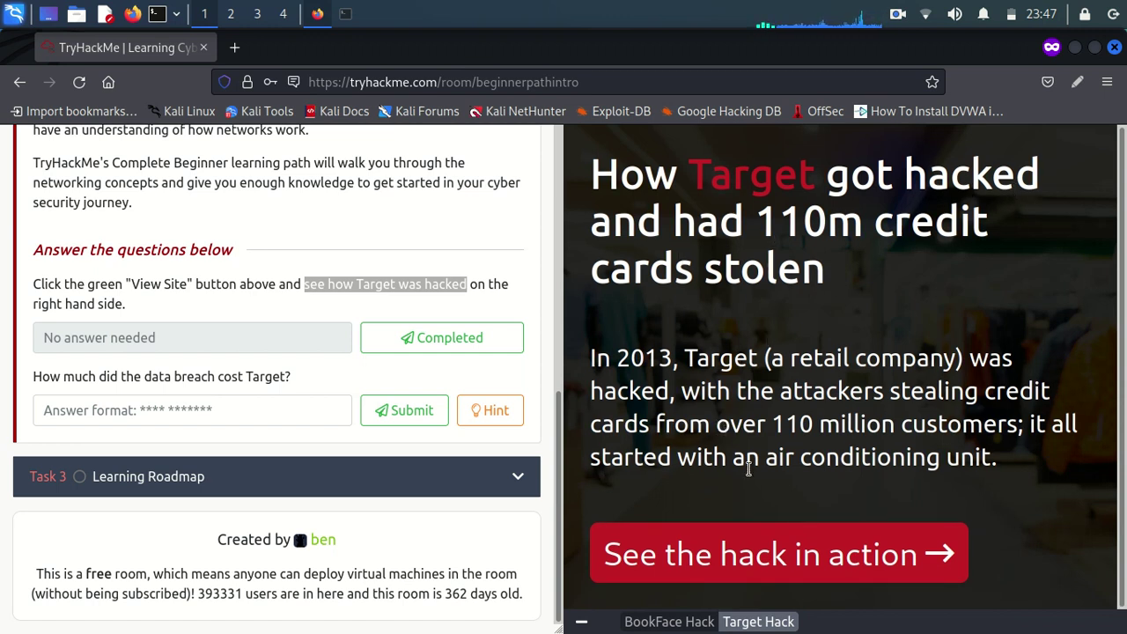
{"action": "left_click", "coordinate": [730, 555]}
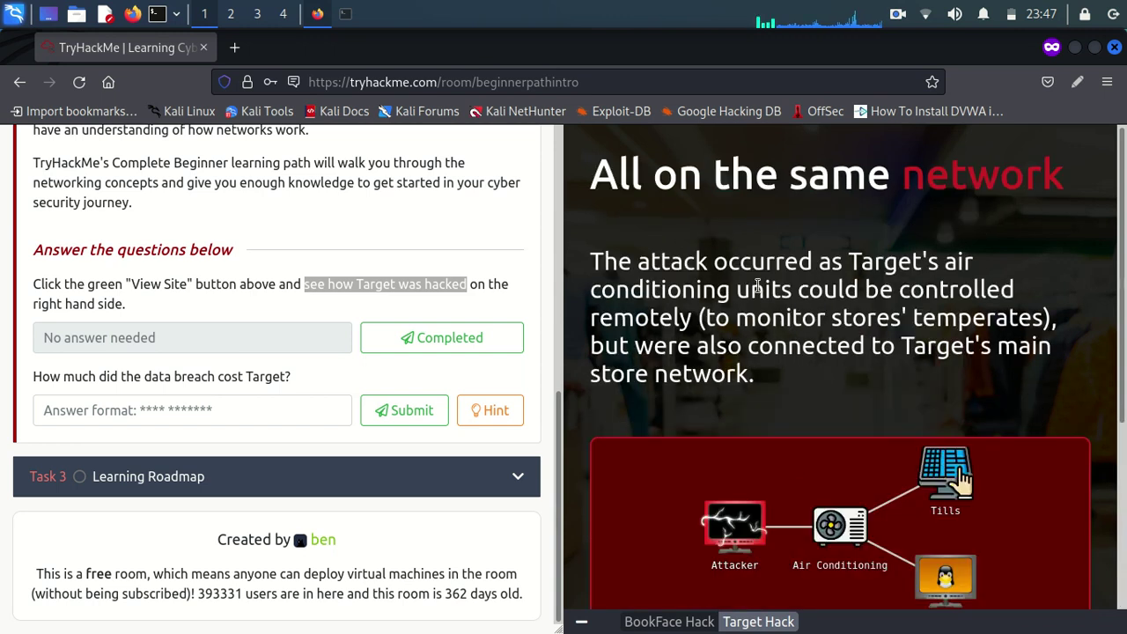